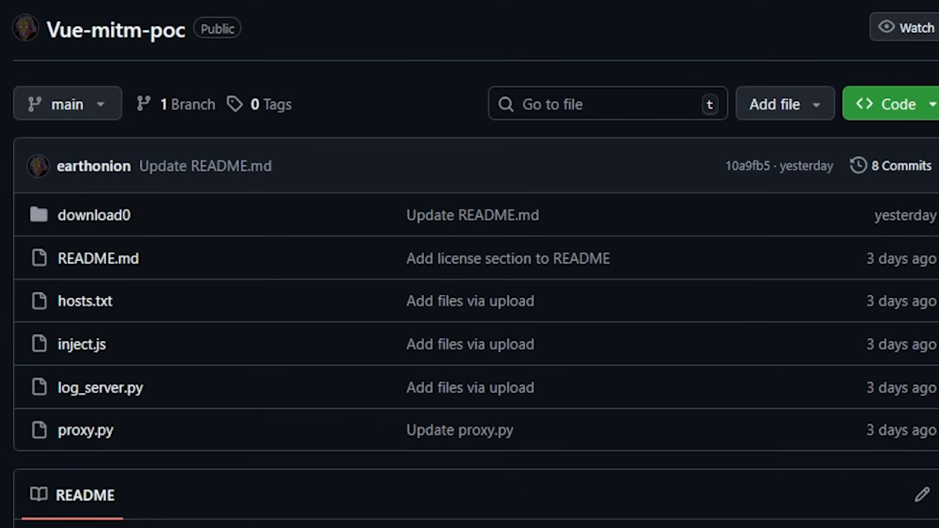
Download the Vue-mitm-poc repository's main branch as a ZIP archive.
scroll(123, 324, "down", 5)
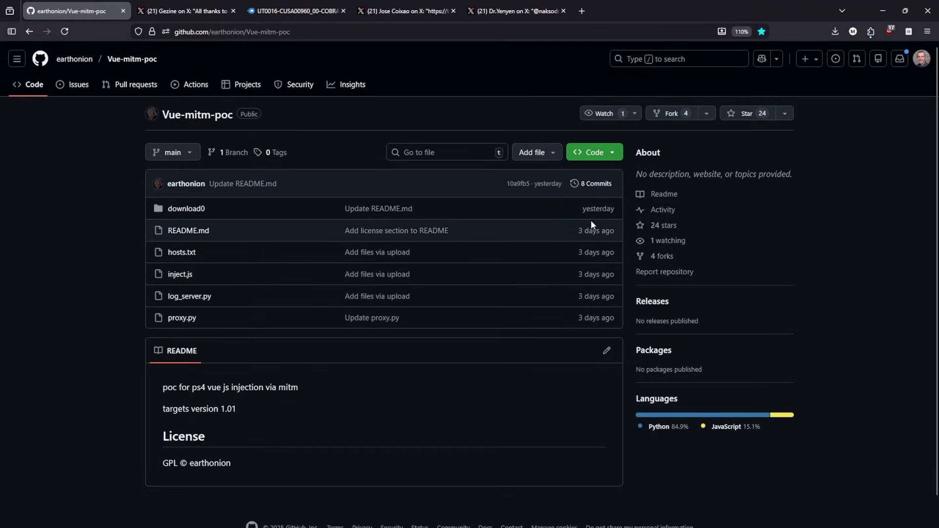
left_click(613, 155)
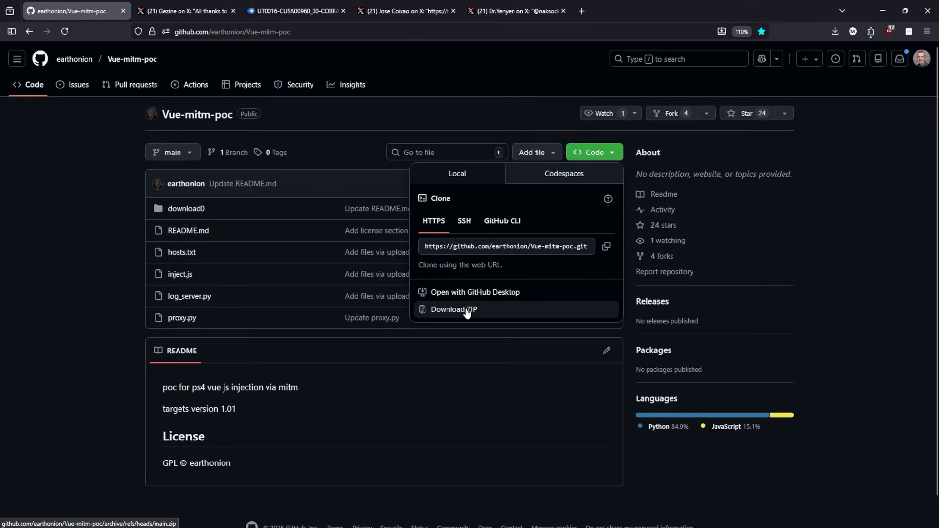
left_click(602, 314)
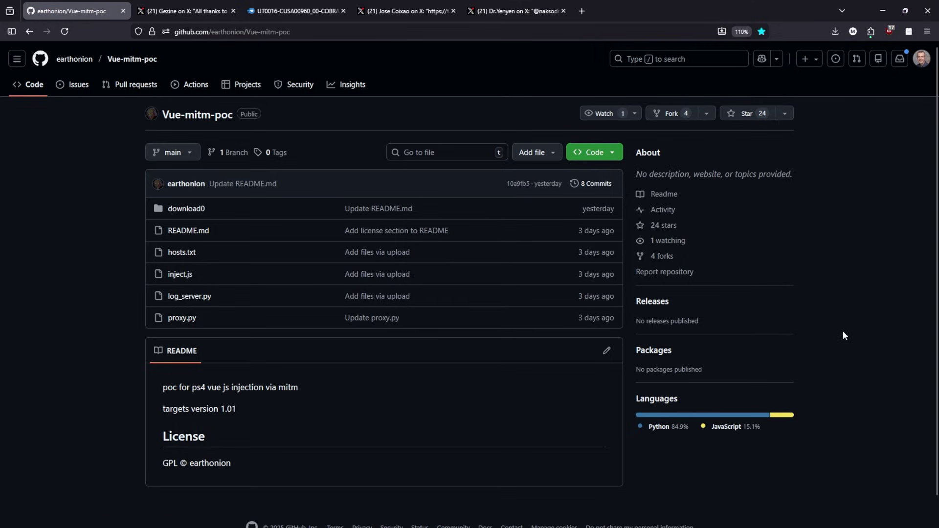
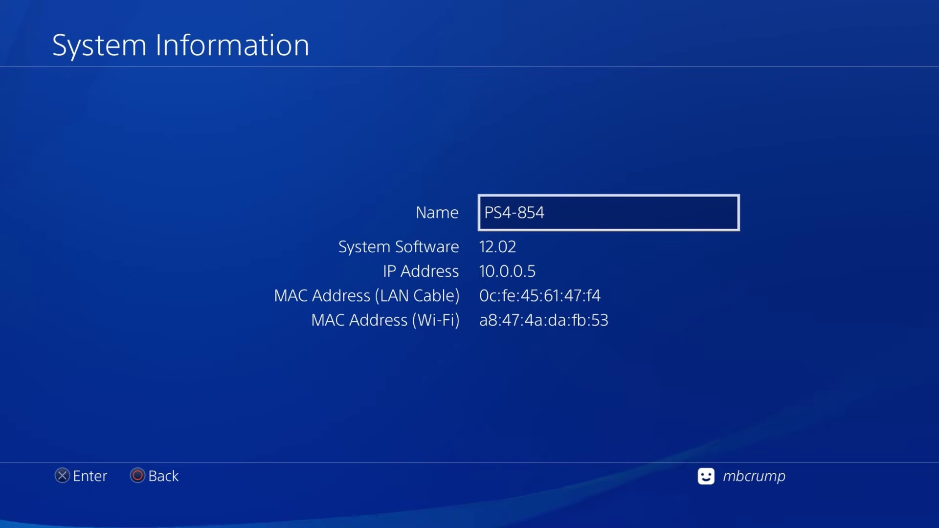
Leave the system information and settings screens and open the Library from the end of the home screen.
key("Escape")
key("Escape")
key("Escape")
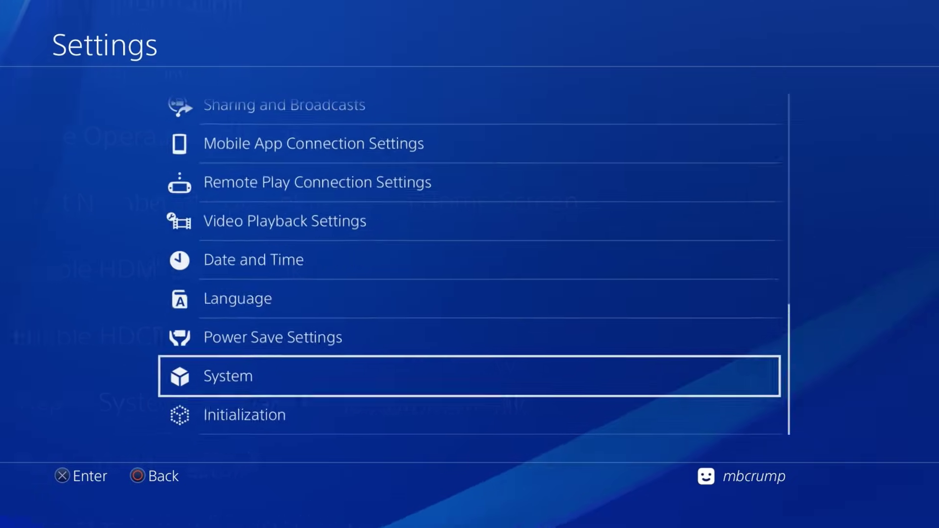
key("Down")
key("Right")
key("Right")
key("Right")
key("Right")
key("Right")
key("Right")
key("Right")
key("Right")
key("Right")
key("Right")
key("Right")
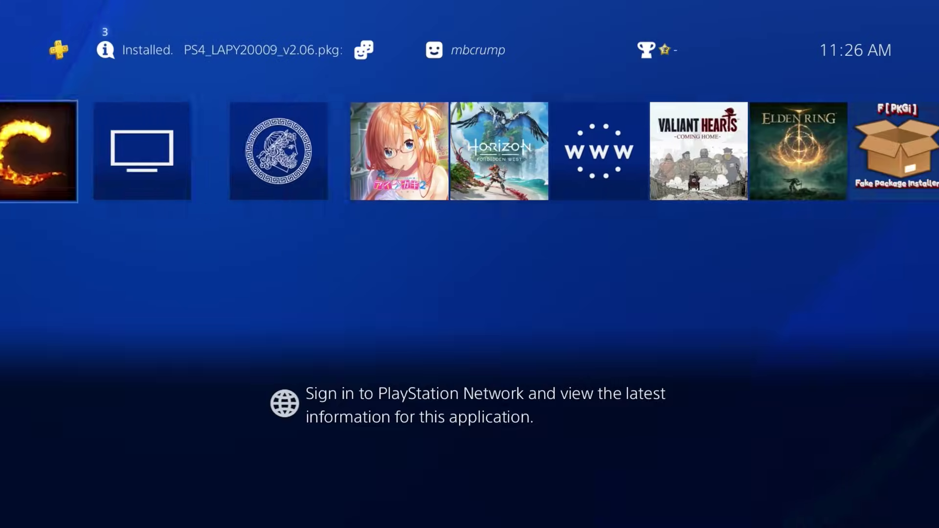
key("Right")
key("Right")
key("Right")
key("Right")
key("Right")
key("Right")
key("Right")
key("Right")
key("Return")
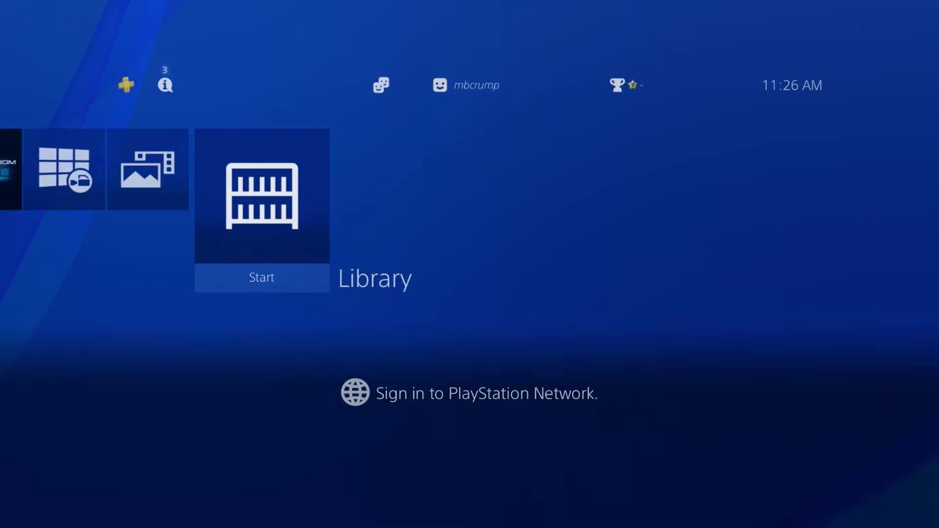
key("Right")
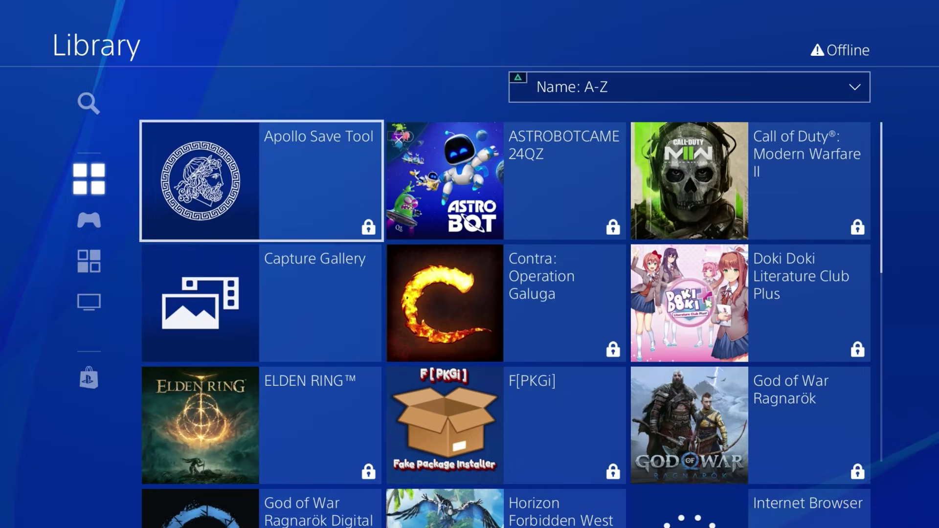
Look through the games and applications in the Library, sorted by name A-Z.
key("Down")
key("Down")
key("Down")
key("Down")
key("Down")
key("Down")
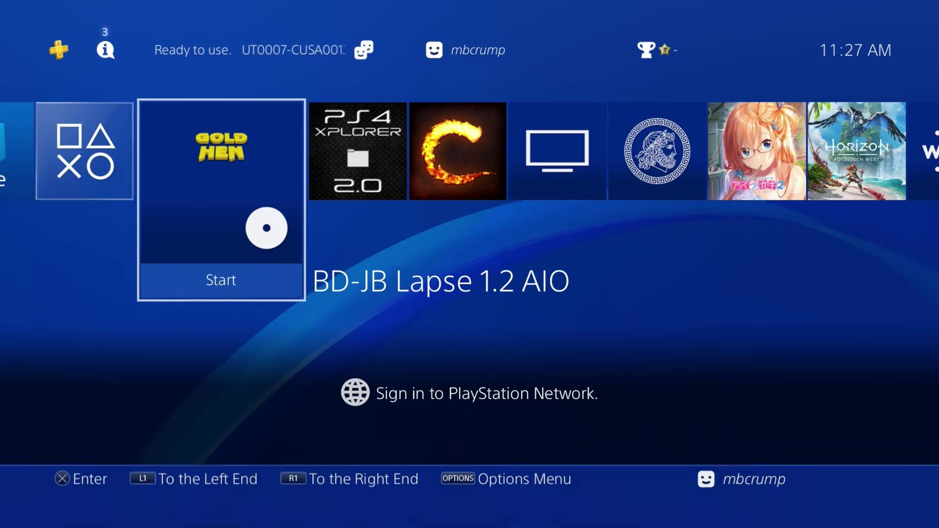
Start the BD-JB Lapse 1.2 AIO disc from the home screen.
key("Return")
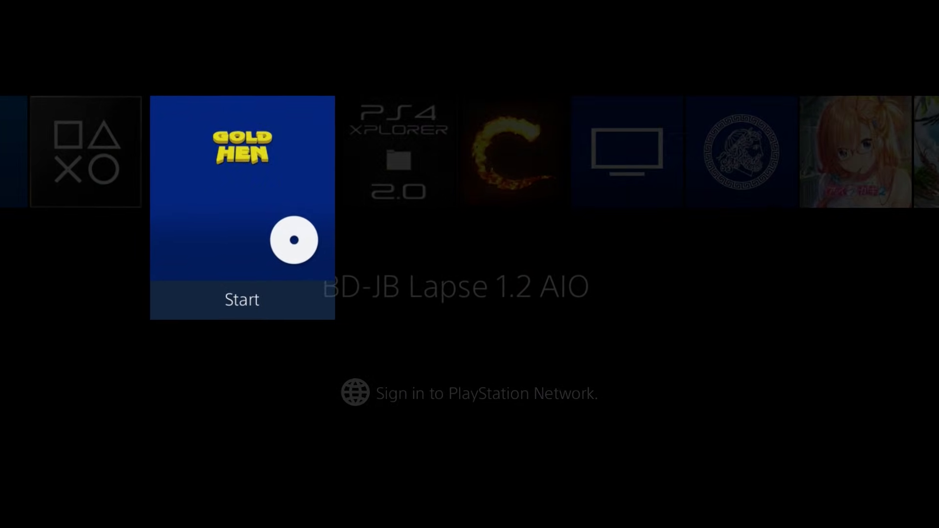
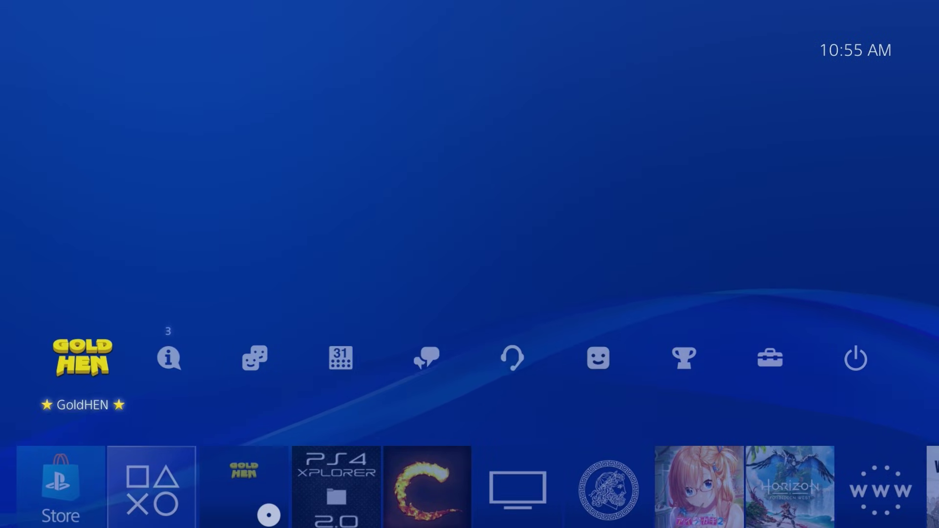
Open the GoldHEN entry above the home screen content and return to the home screen.
key("Return")
key("Escape")
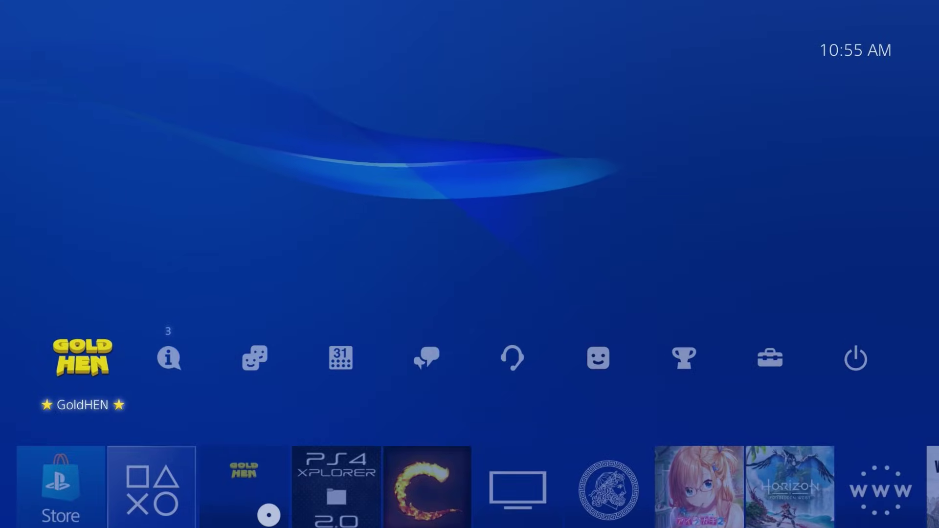
key("Down")
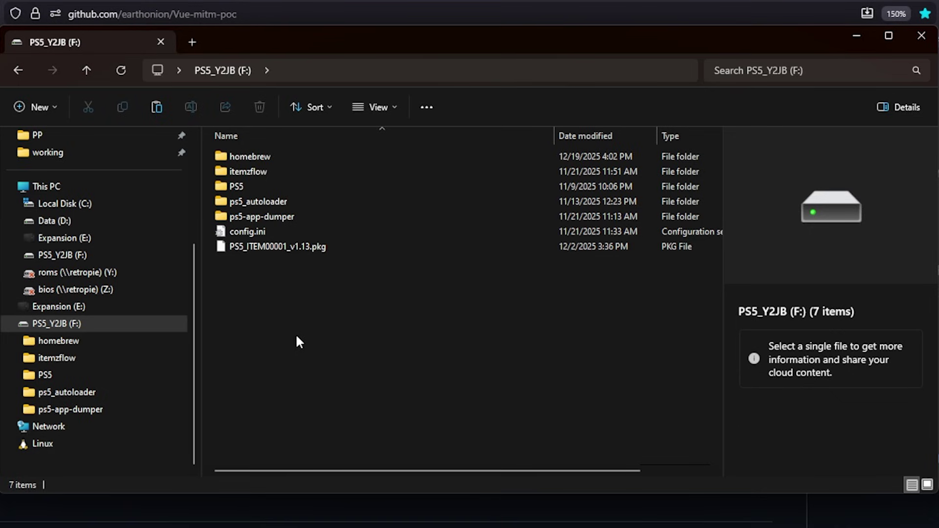
Paste the UT0016-CUSA00960_00-COBRAPCKGE000000.pkg file into the root of the PS5_Y2JB (F:) drive in File Explorer.
right_click(298, 324)
left_click(313, 338)
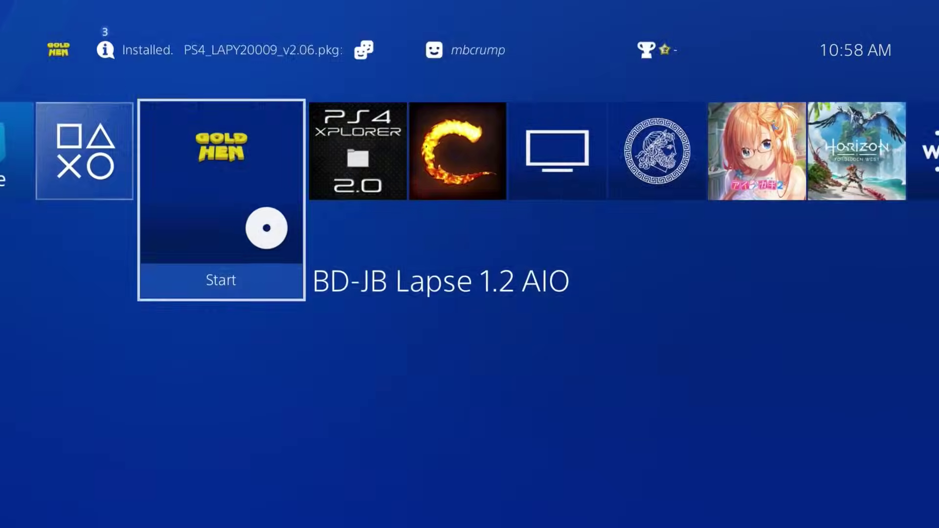
On the PS4, open the Package Installer from GoldHEN's Debug Settings.
key("Up")
key("Left")
key("Return")
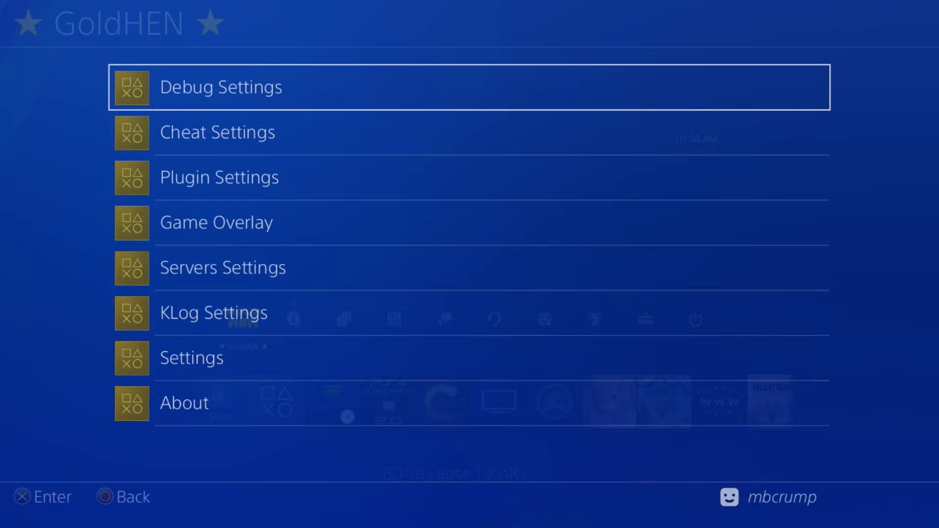
key("Return")
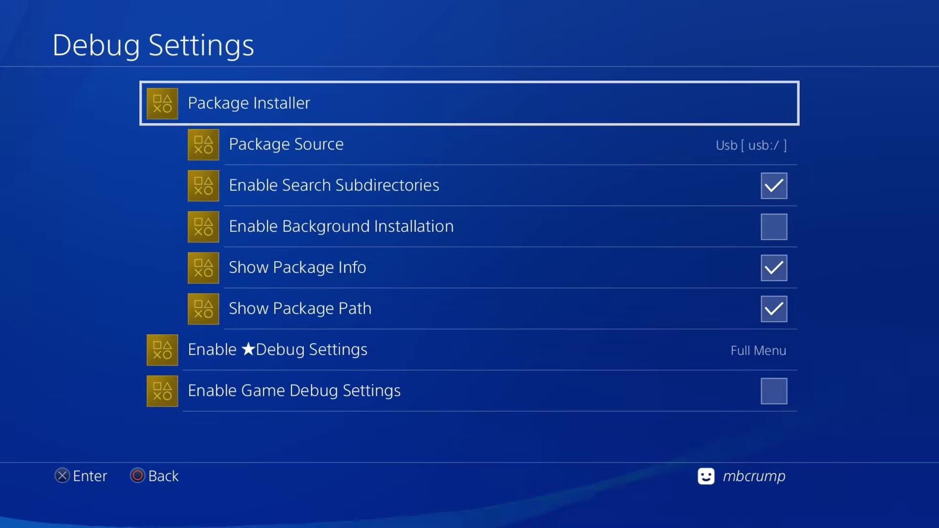
key("Return")
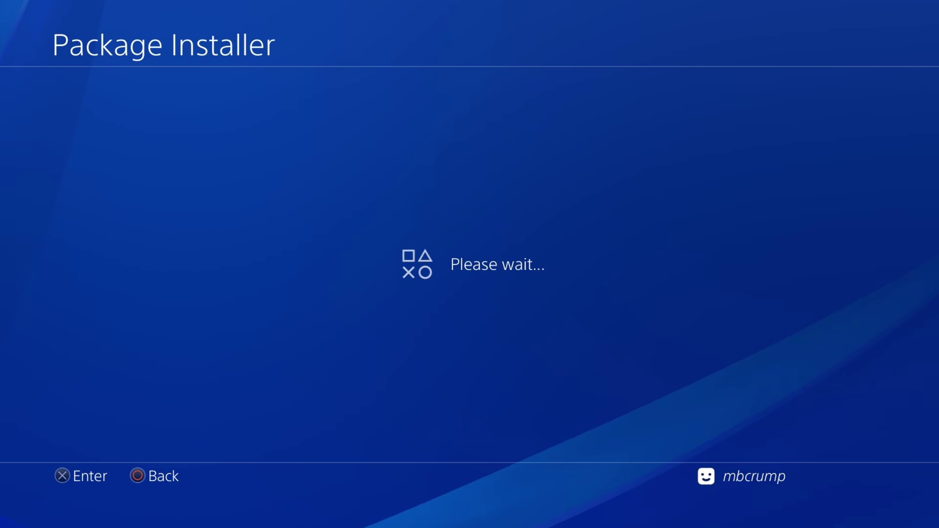
Select the PlayStation Vue package UT0016-CUSA00960_00-COBRAPCKGE000000.pkg on the USB drive for installation, and decline continuing.
key("Down")
key("Down")
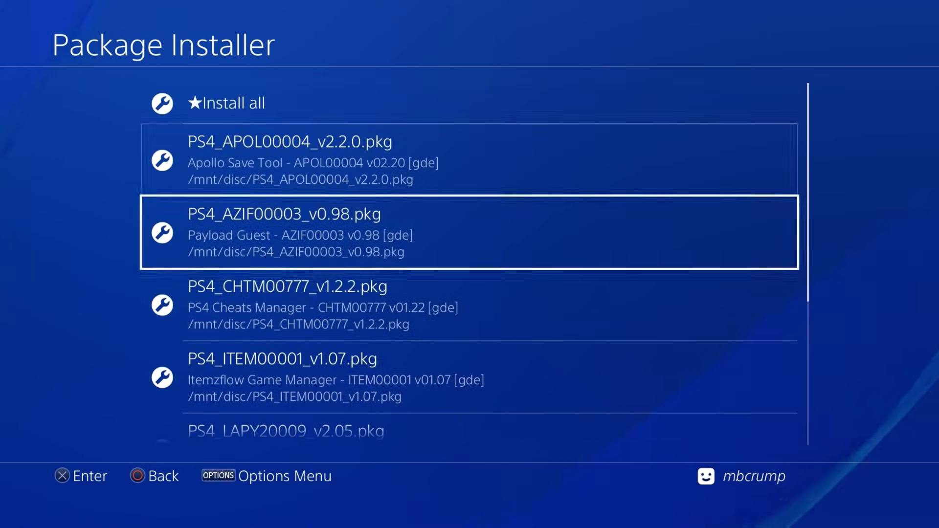
key("Down")
key("Down")
key("Down")
key("Down")
key("Down")
key("Down")
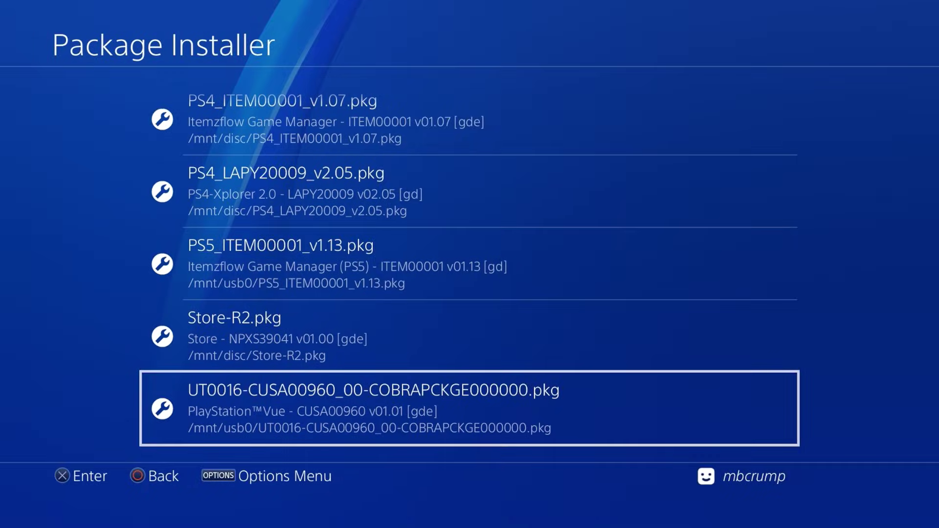
key("Return")
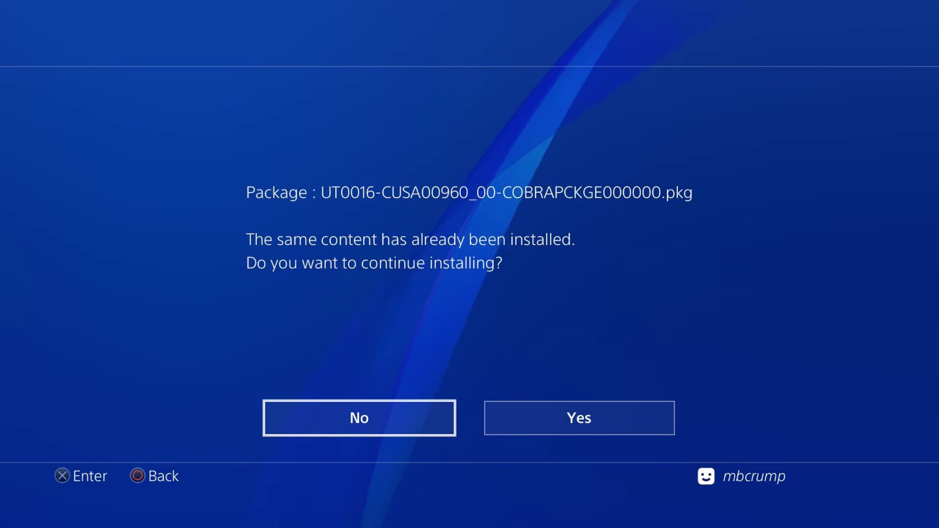
key("Return")
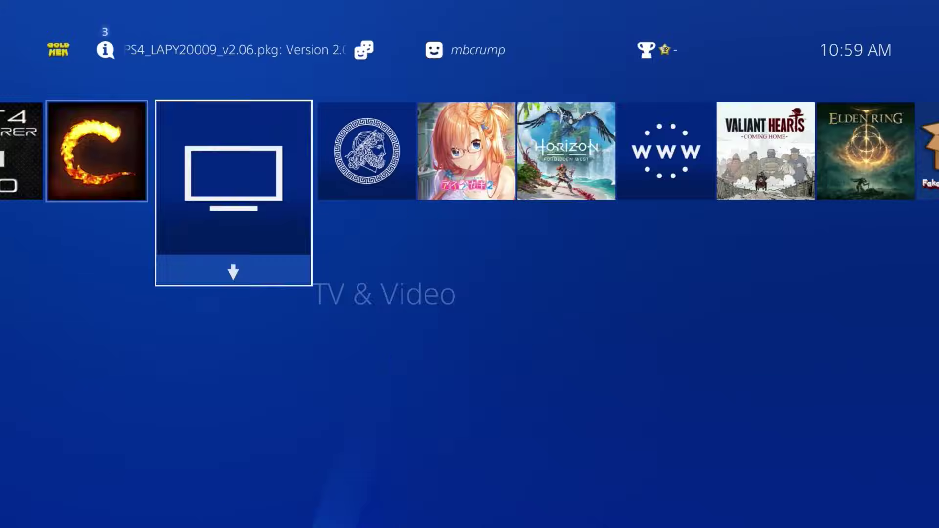
Look through TV & Video and the applications on the home screen for PlayStation Vue.
key("Right")
key("Left")
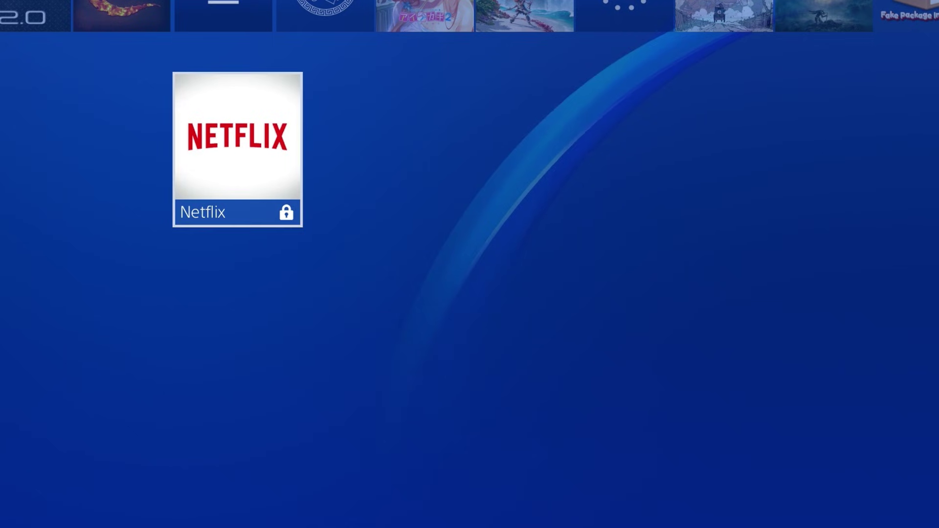
key("Up")
key("Right")
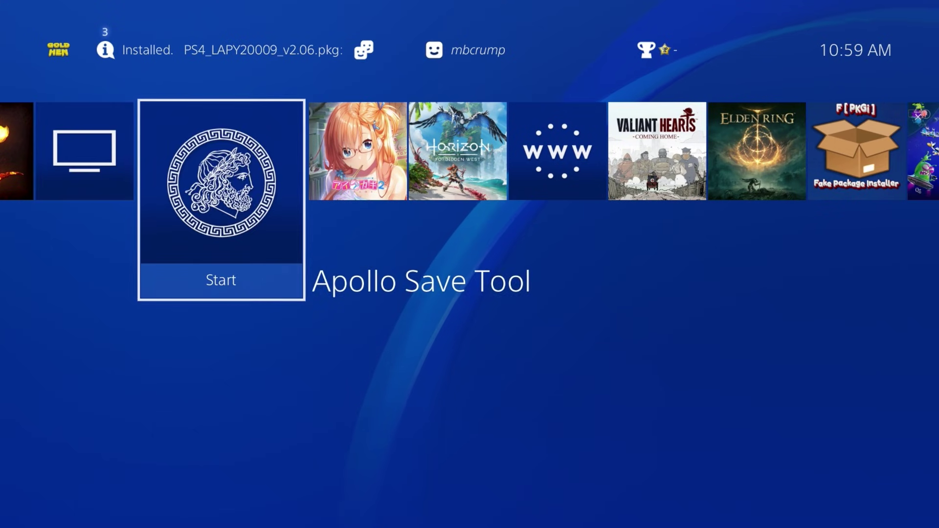
key("Right")
key("Right")
key("Right")
key("Right")
key("Right")
key("Right")
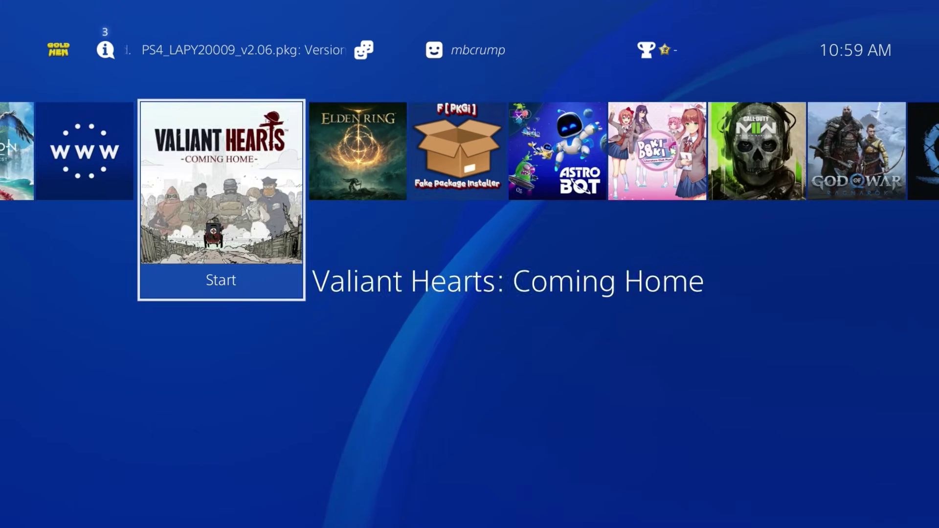
key("Right")
key("Right")
key("Right")
key("Left")
key("Left")
key("Left")
key("Left")
key("Left")
key("Left")
key("Left")
key("Left")
key("Left")
key("Left")
key("Left")
key("Left")
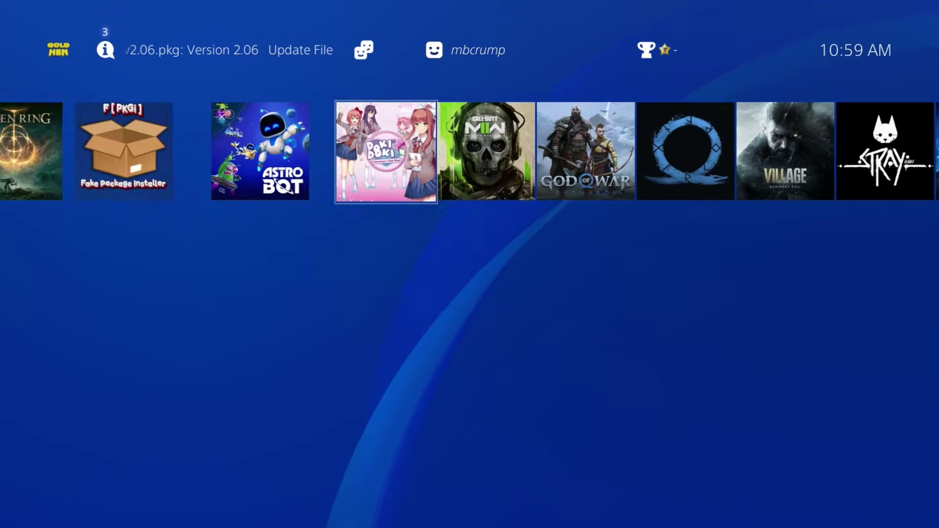
key("Left")
Return to GoldHEN, install UT0016-CUSA00960_00-COBRAPCKGE000000.pkg over the existing content, and leave the installer.
key("Up")
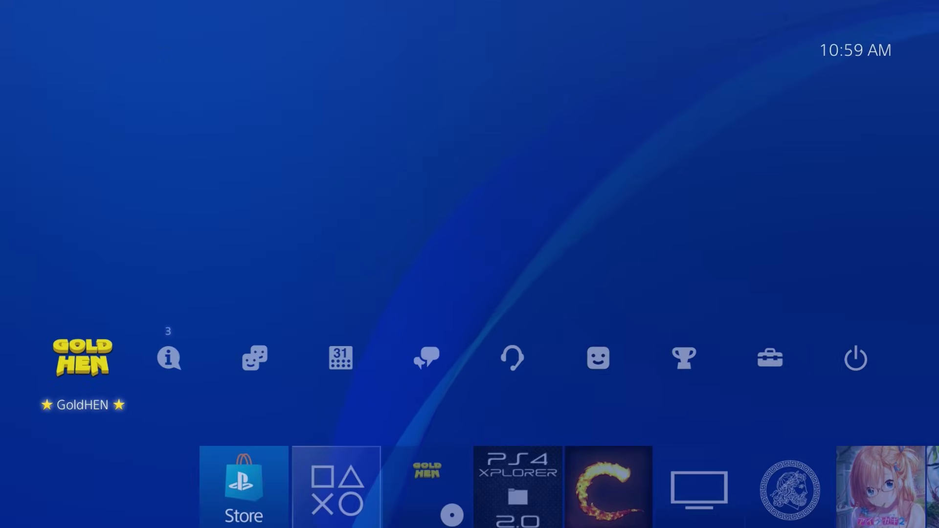
key("Return")
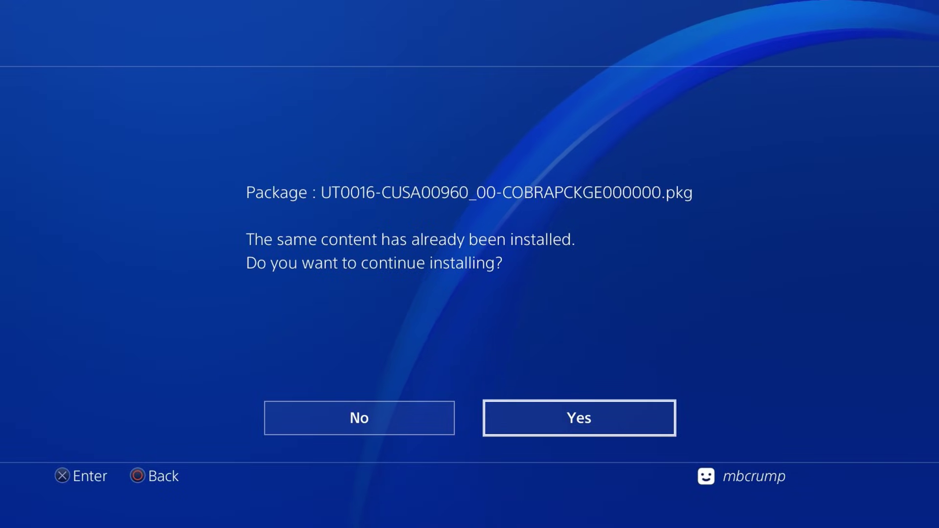
key("Return")
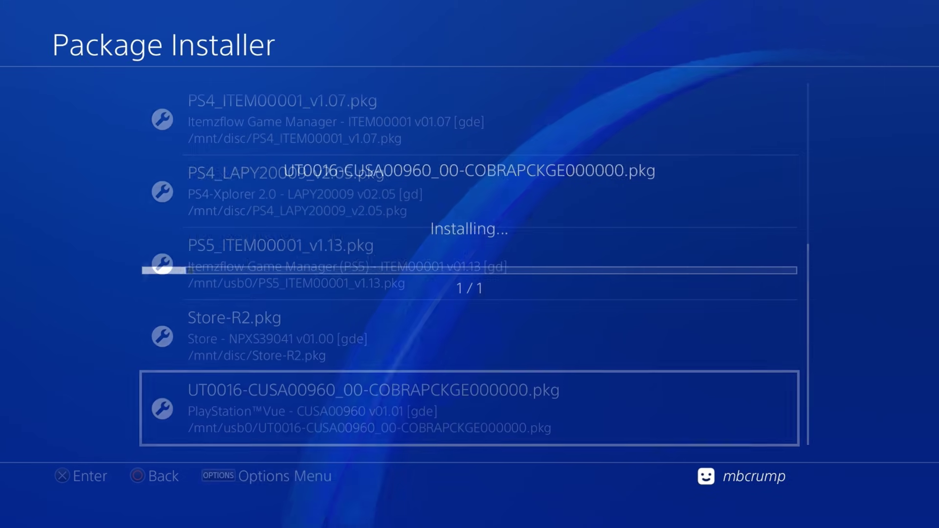
key("Escape")
key("Escape")
key("Escape")
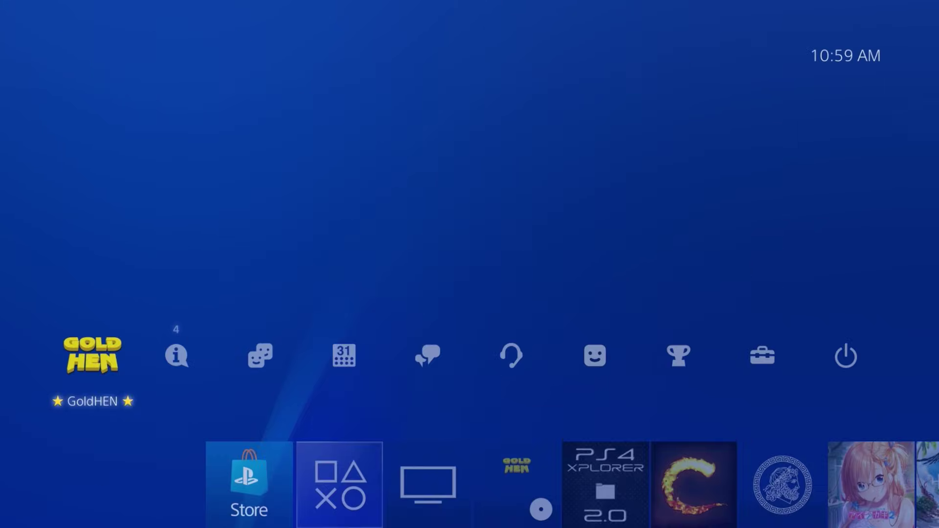
View the information page of PlayStation Vue in TV & Video, including its version, and close it.
key("Down")
key("Right")
key("Right")
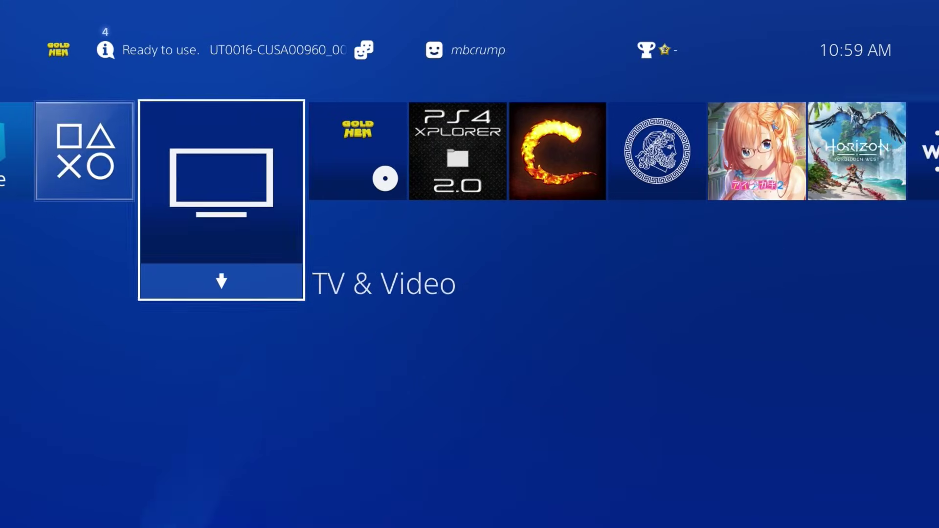
key("Down")
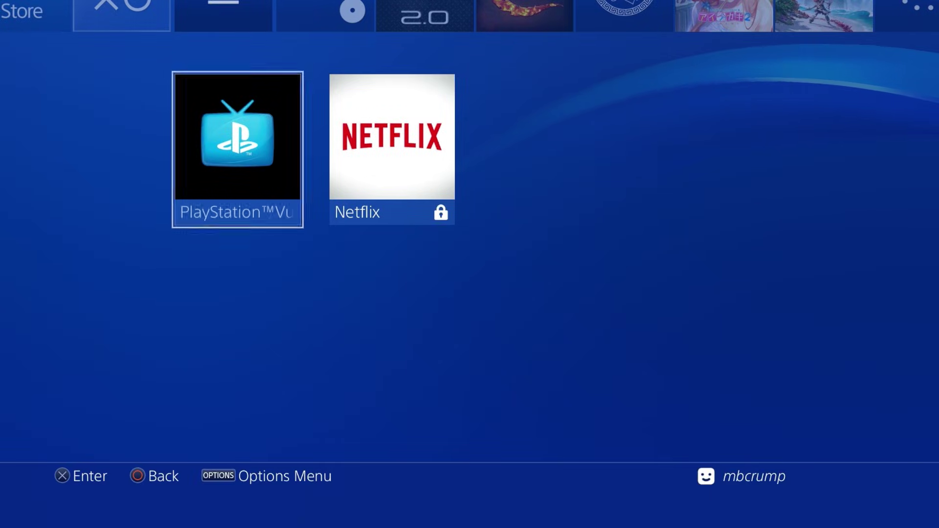
key("Menu")
key("Down")
key("Down")
key("Down")
key("Down")
key("Down")
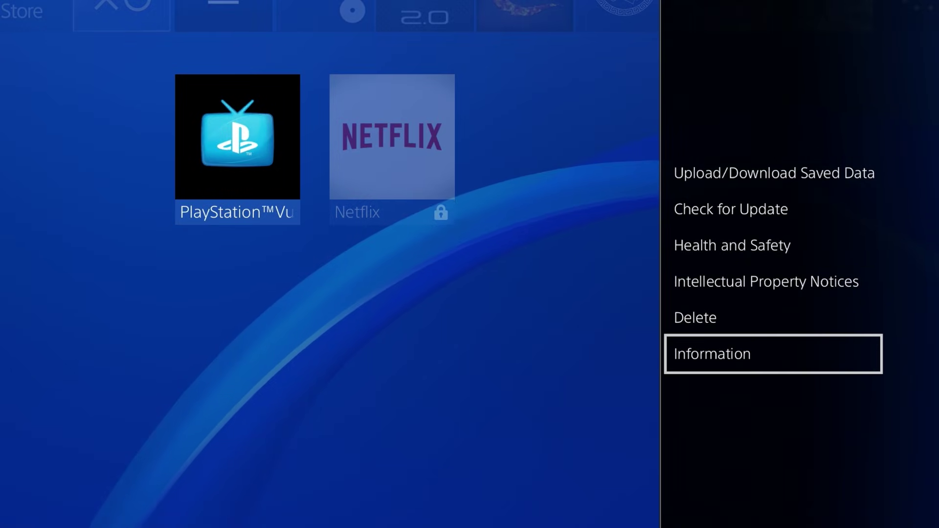
key("Return")
key("Down")
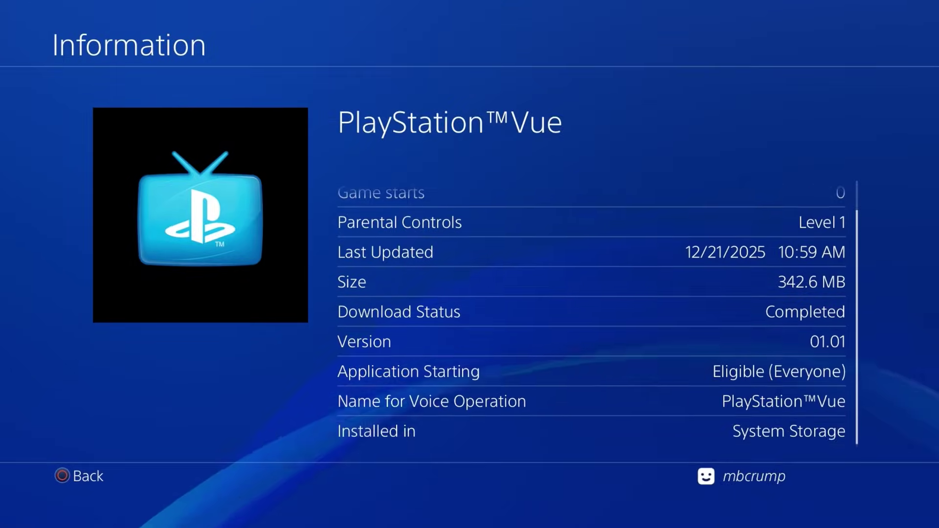
key("Escape")
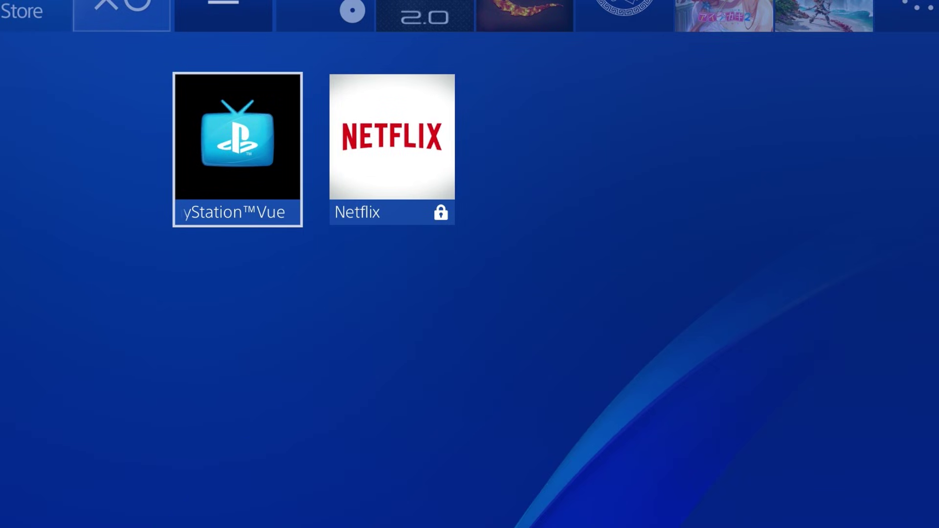
Enable the FTP server in GoldHEN's Servers Settings.
key("Escape")
key("Up")
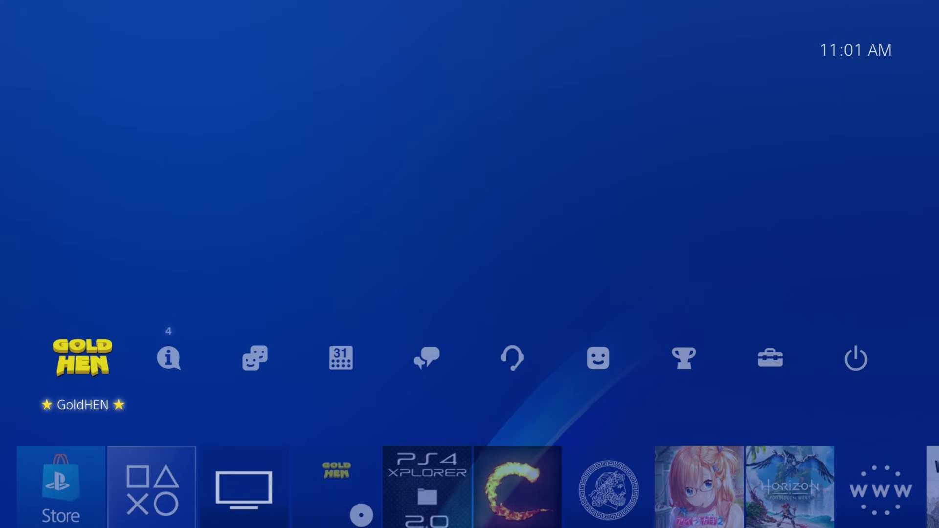
key("Return")
key("Down")
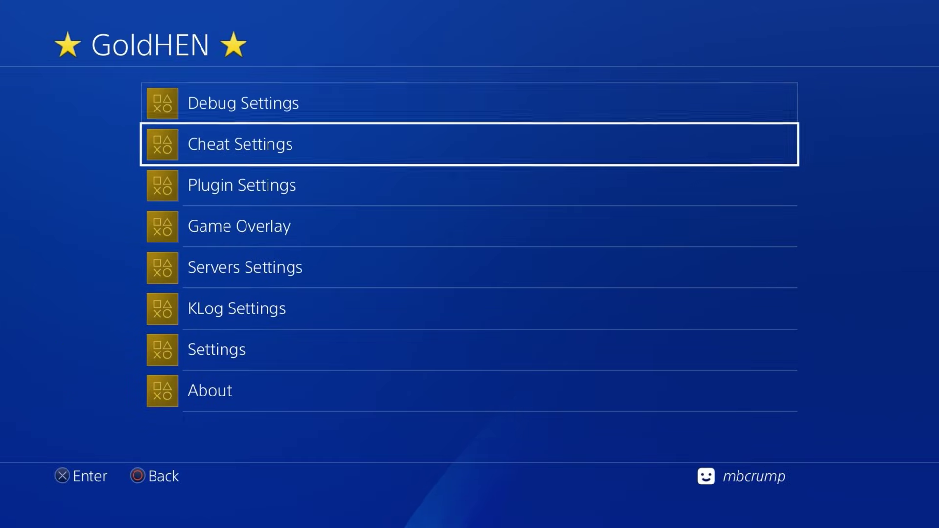
key("Down")
key("Down")
key("Down")
key("Down")
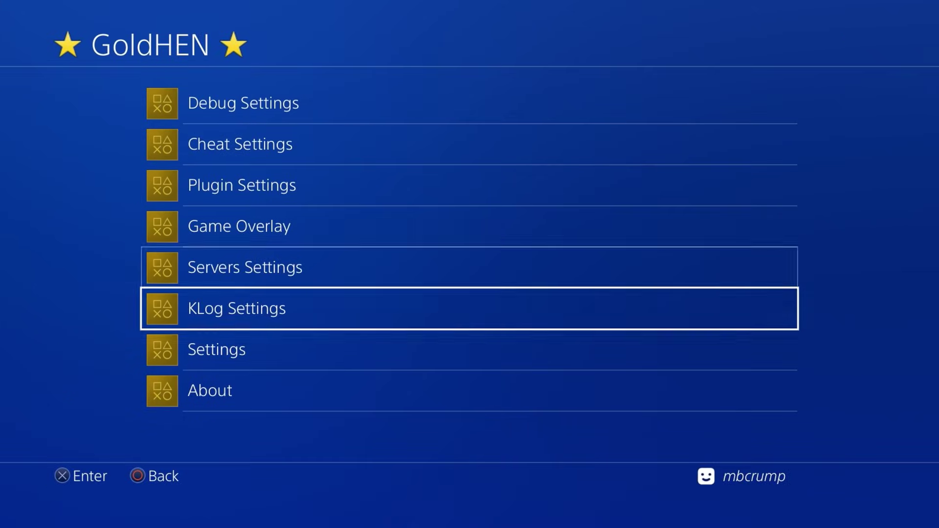
key("Up")
key("Return")
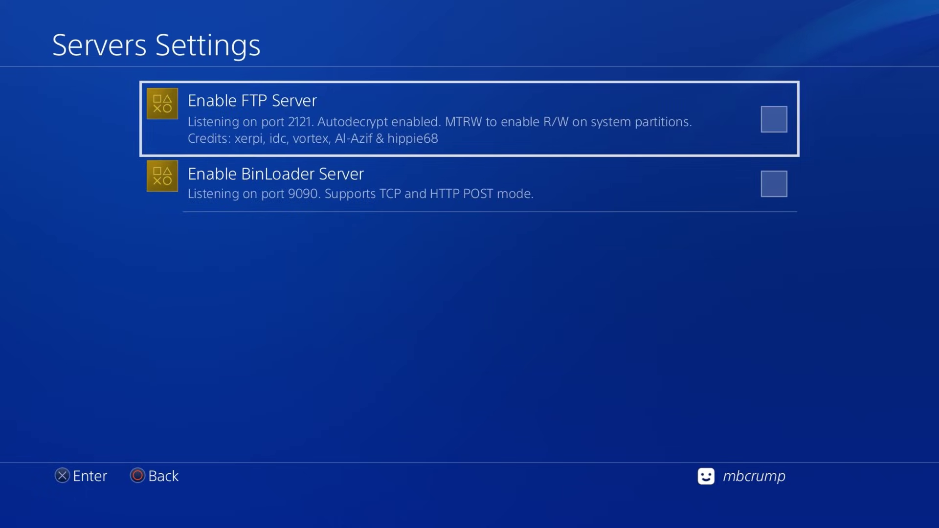
key("Return")
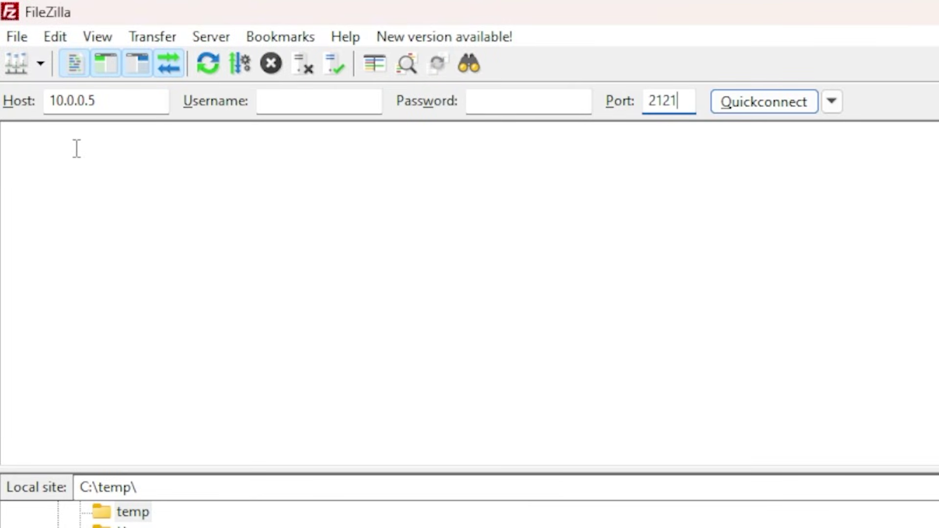
Switch to FileZilla and connect to host 10.0.0.5 on port 2121 without a username or password.
mouse_move(114, 102)
left_click(762, 104)
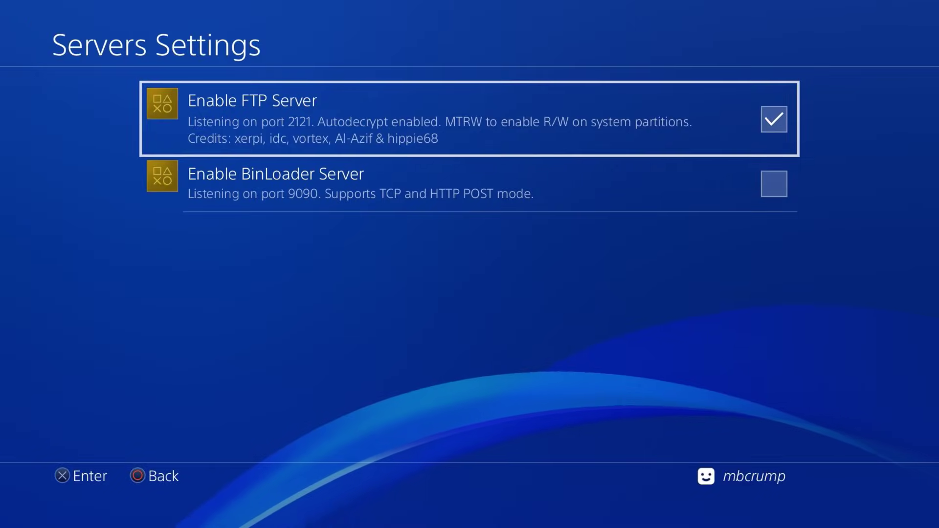
On the PS4, leave Servers Settings and start PlayStation Vue from TV & Video.
key("Escape")
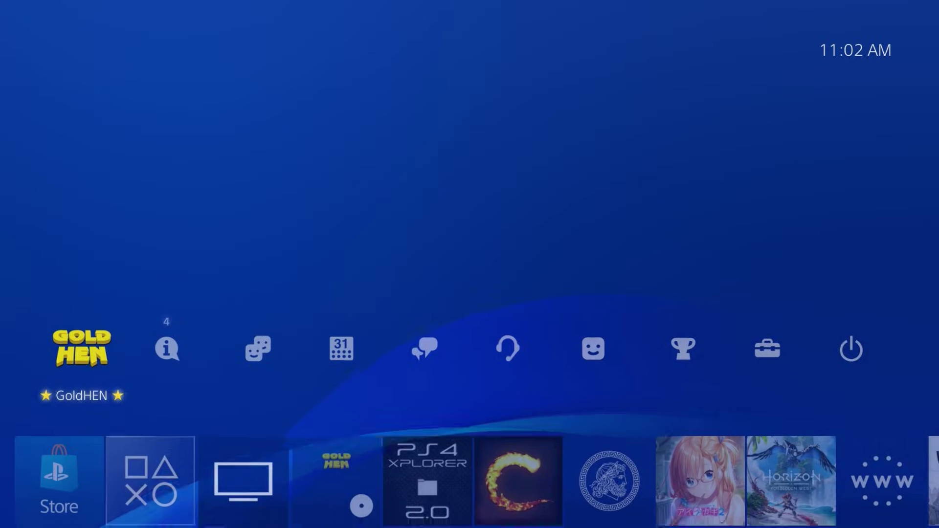
key("Down")
key("Return")
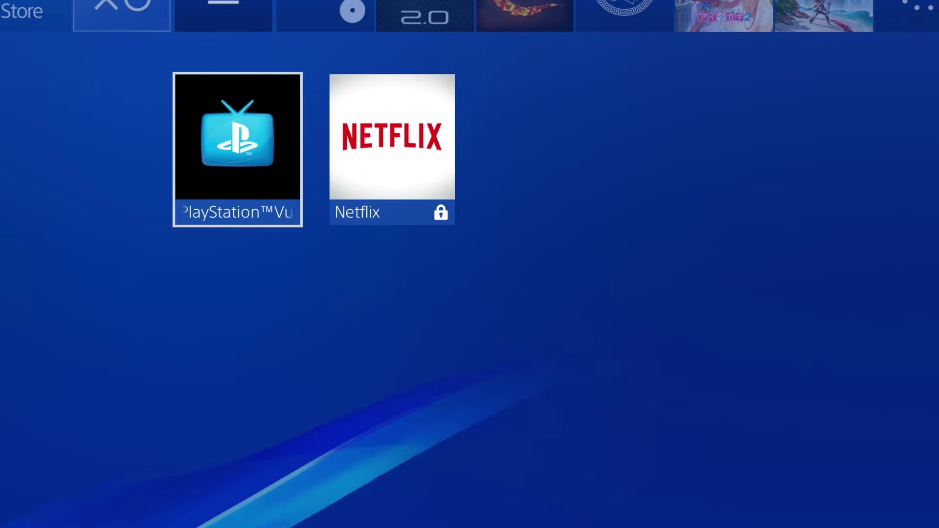
key("Return")
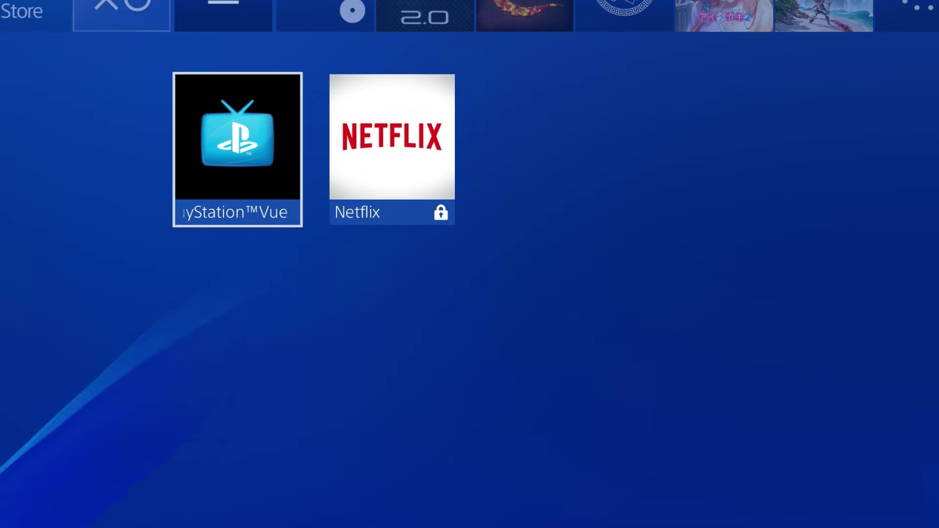
key("Return")
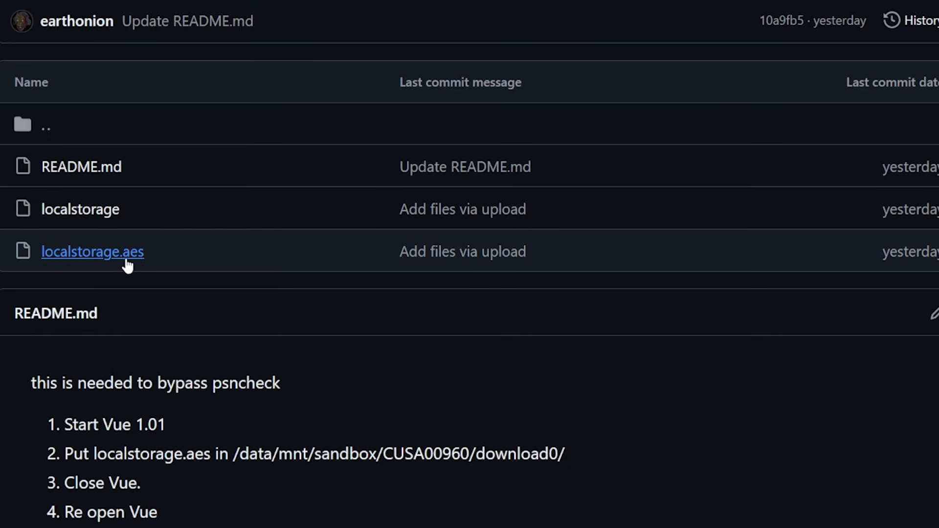
Copy the path /data/mnt/sandbox/CUSA00960/download0/ from the README's second instruction on GitHub.
left_click_drag(276, 454, 564, 450)
right_click(535, 454)
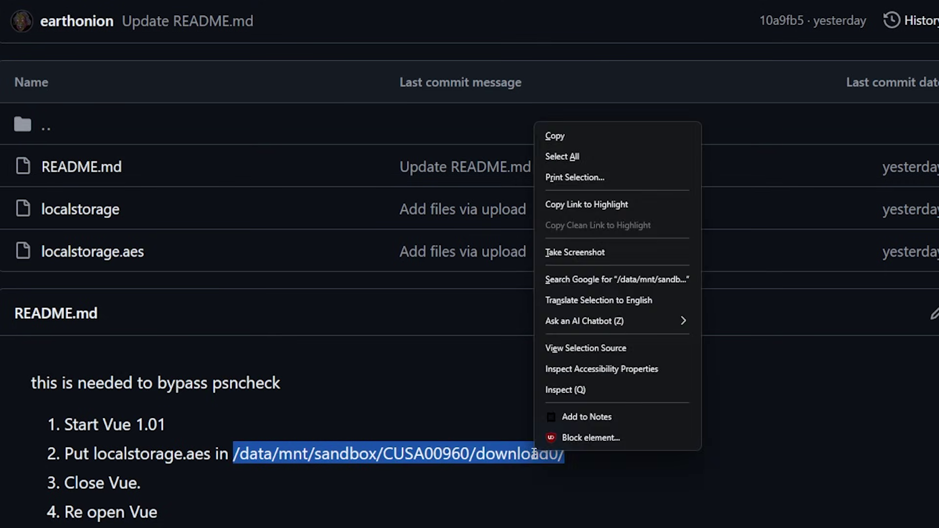
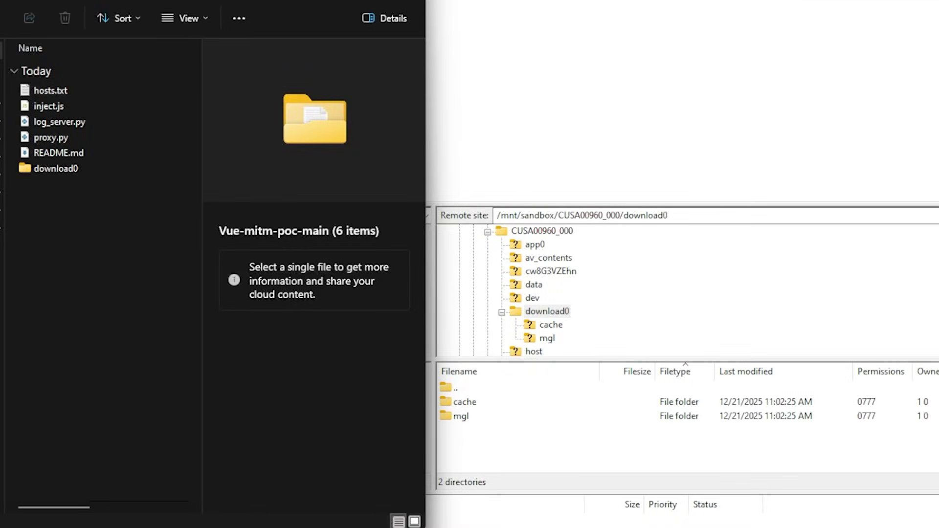
Upload localstorage.aes from the local Vue-mitm-poc-main download0 folder to /mnt/sandbox/CUSA00960_000/download0 on the PS4.
left_click(55, 169)
double_click(55, 168)
left_click(66, 106)
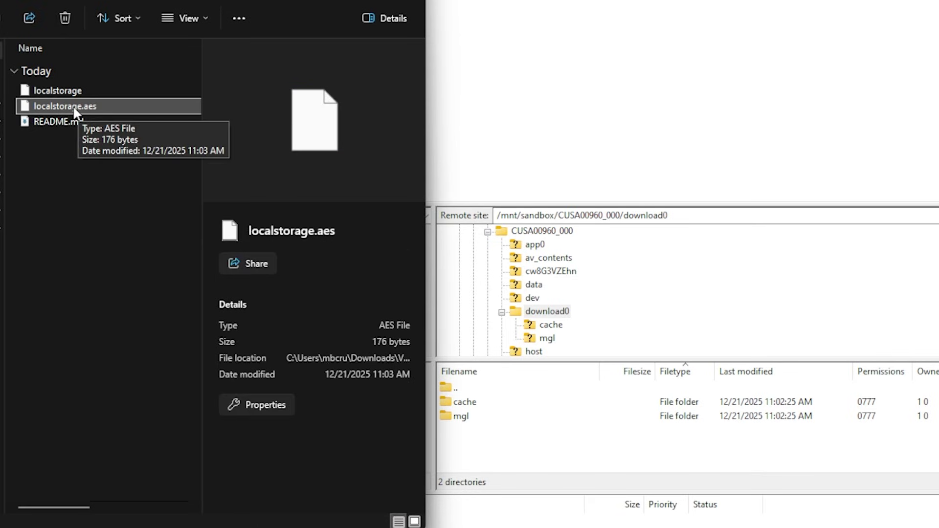
left_click_drag(76, 111, 510, 443)
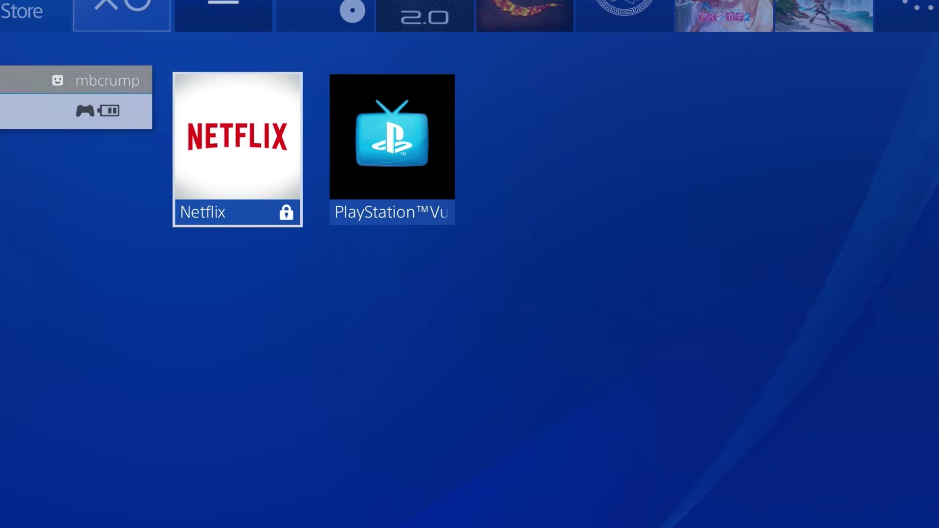
Switch to the PS4 and open the options for the PlayStation Vue application.
key("Right")
key("Menu")
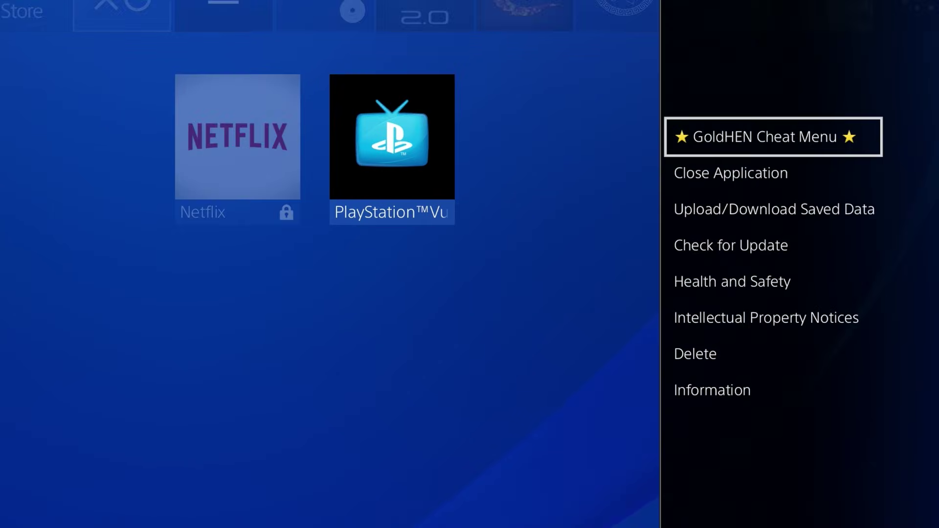
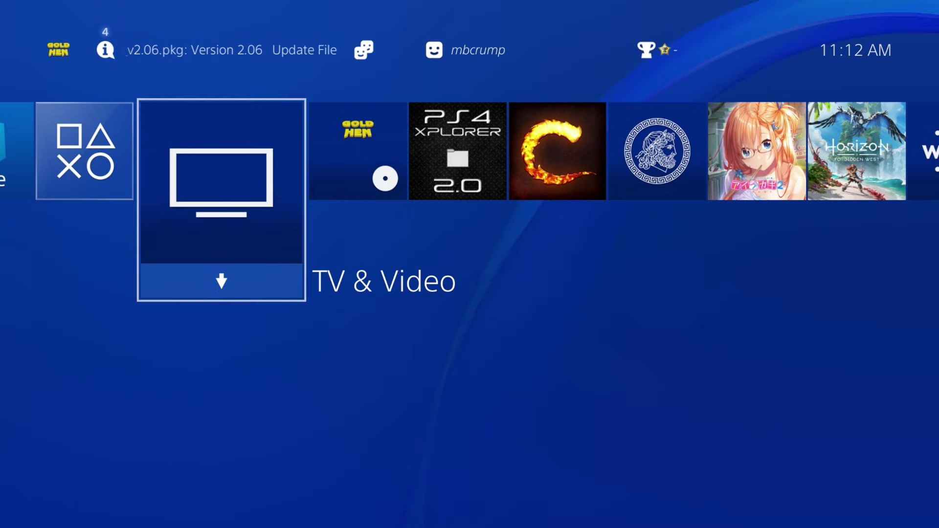
Open the Network section of the PS4 system settings.
key("Up")
key("Right")
key("Right")
key("Right")
key("Right")
key("Right")
key("Right")
key("Right")
key("Right")
key("Right")
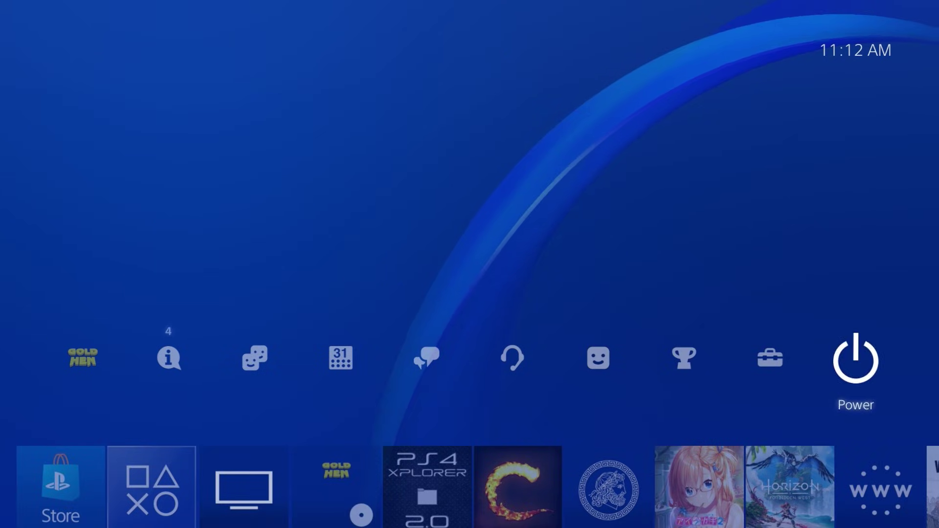
key("Left")
key("Return")
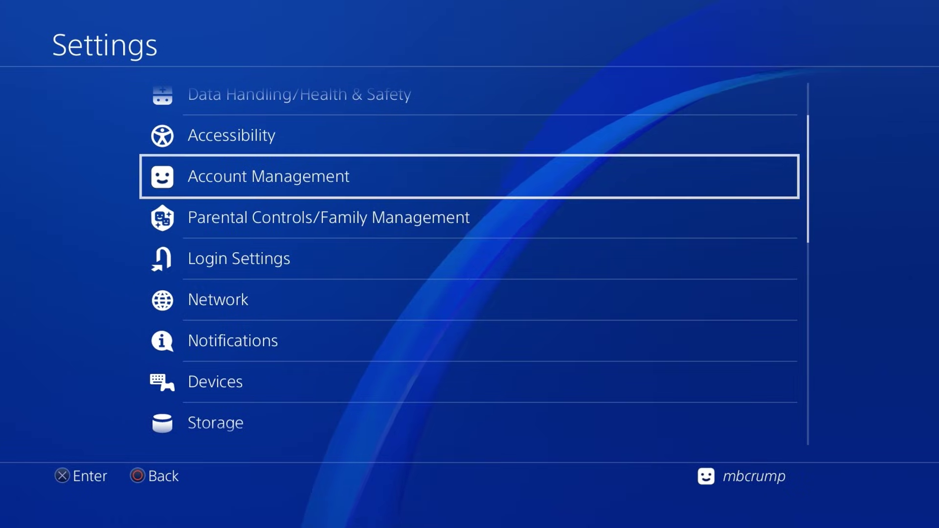
key("Down")
key("Down")
key("Down")
key("Return")
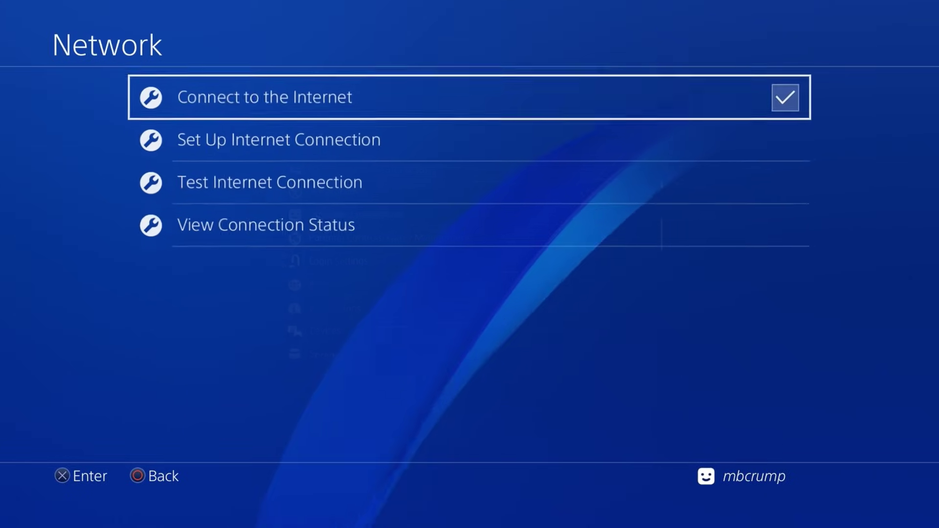
Start setting up the Internet connection over a LAN cable with the Custom method.
key("Down")
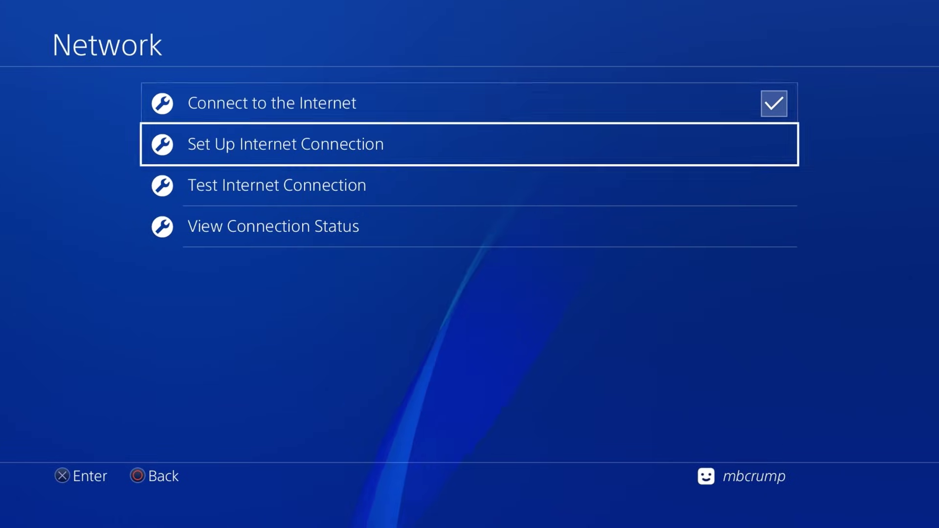
key("Return")
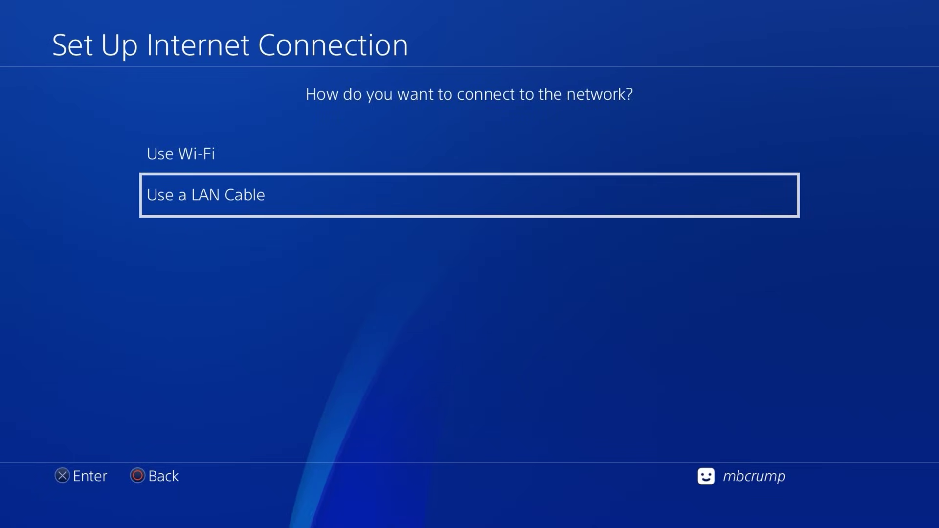
key("Return")
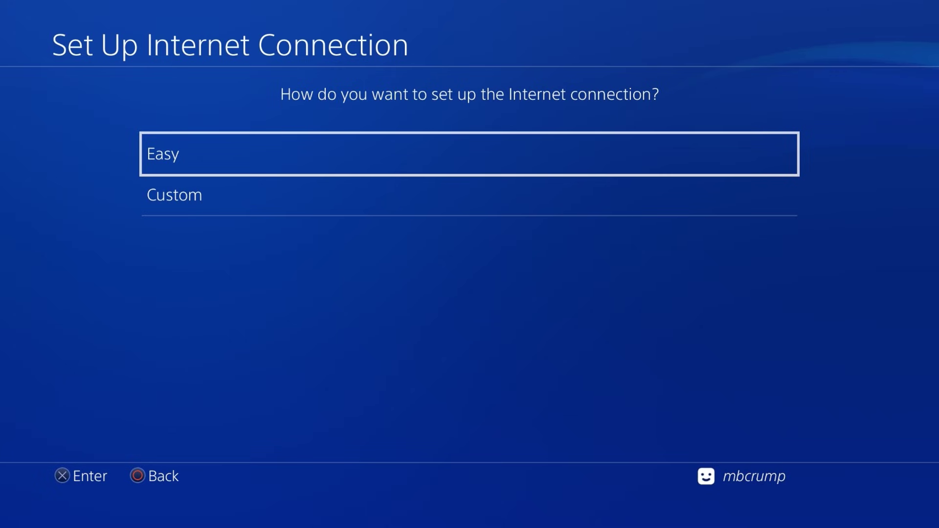
key("Down")
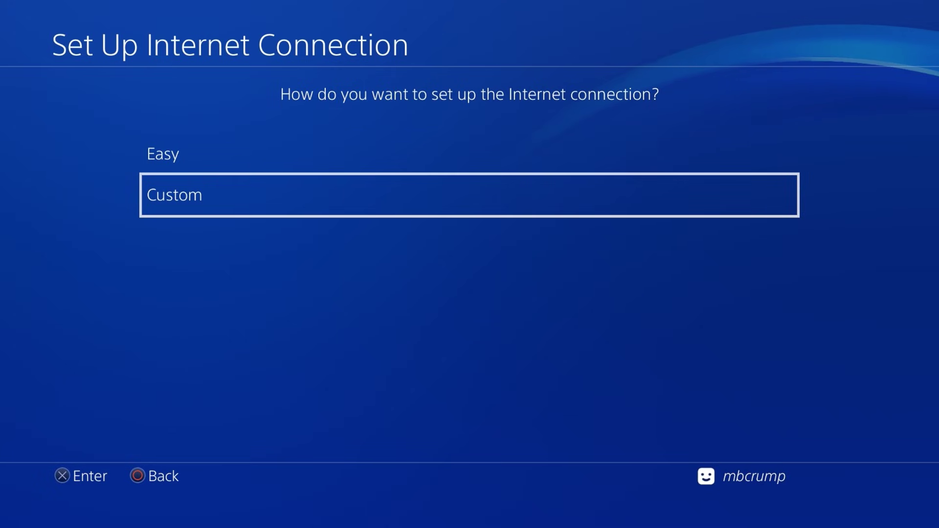
key("Return")
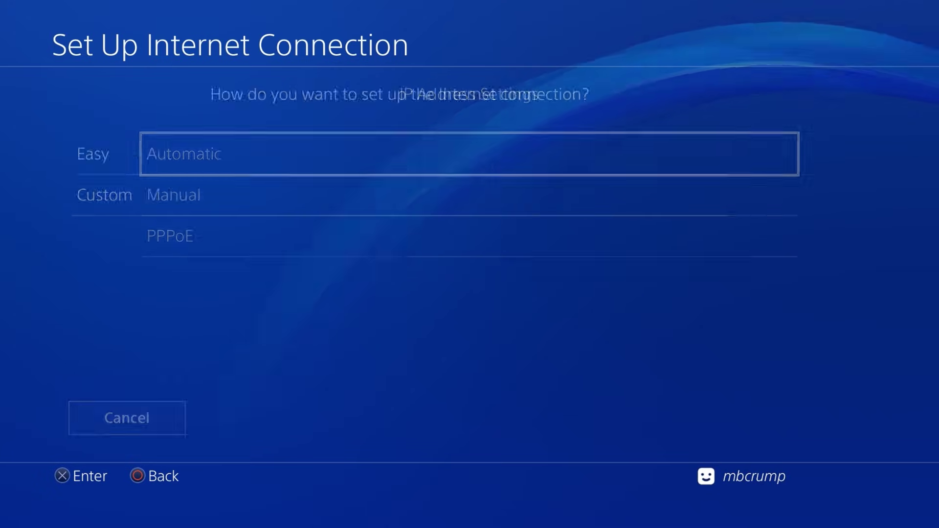
Set the IP address, DNS and MTU to Automatic, and do not specify a DHCP host name.
key("Return")
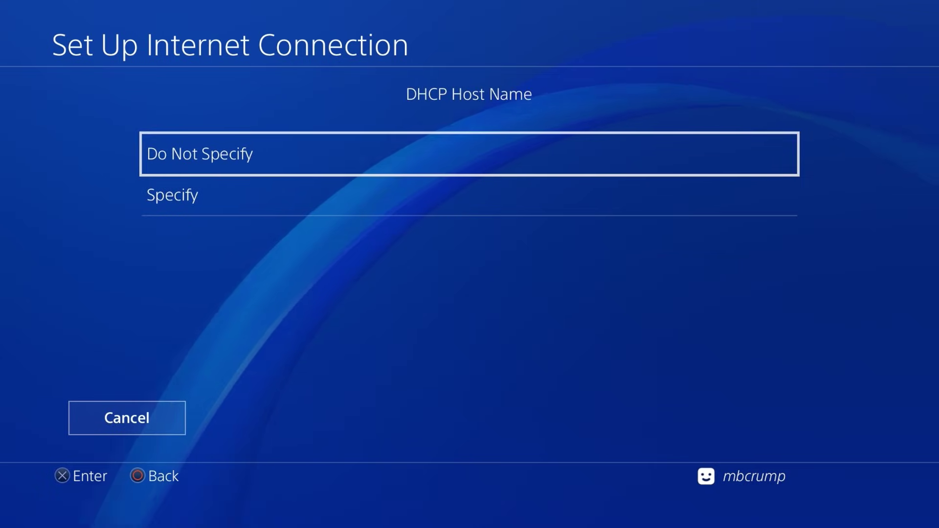
key("Return")
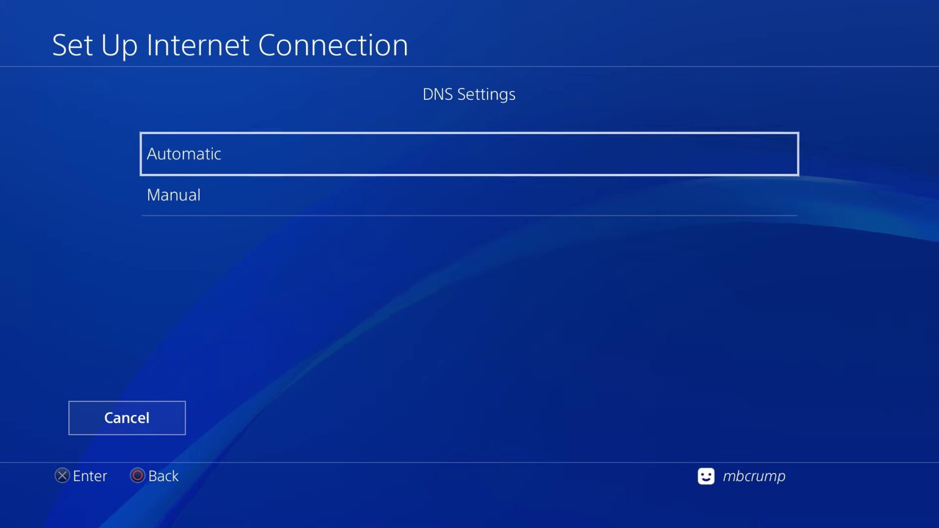
key("Return")
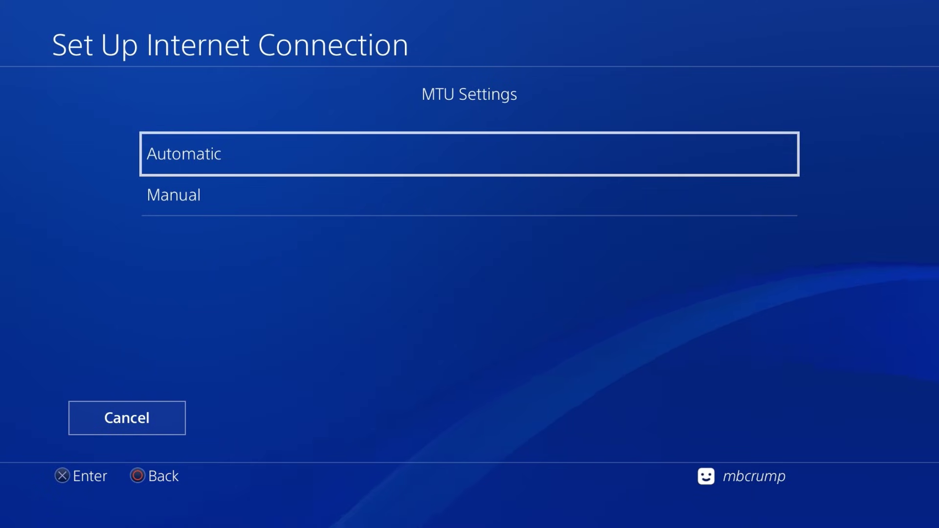
key("Return")
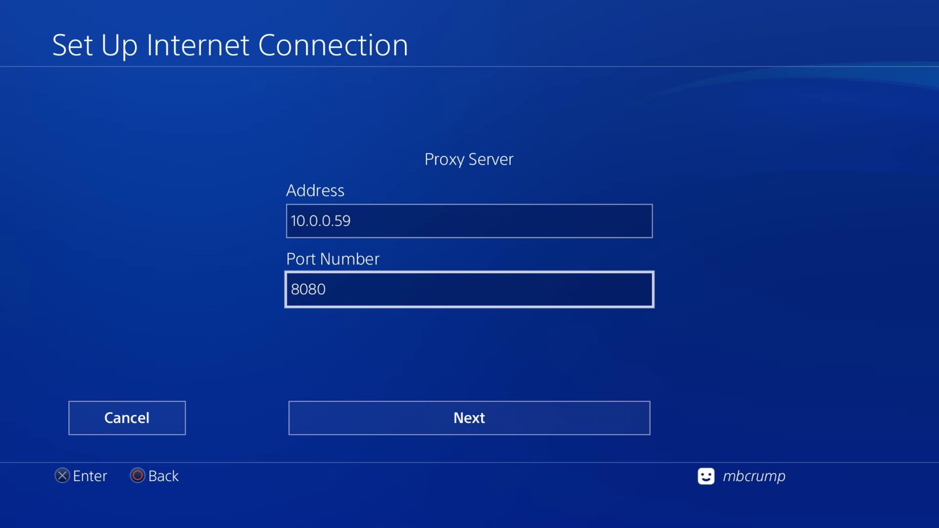
Apply proxy server address 10.0.0.59 with port 8080 to the Internet connection and leave the settings without testing it.
key("Down")
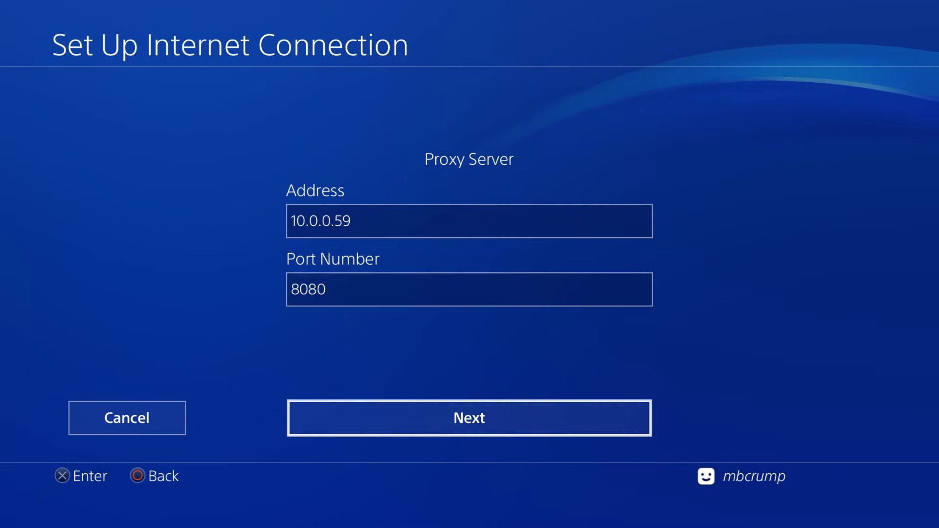
key("Return")
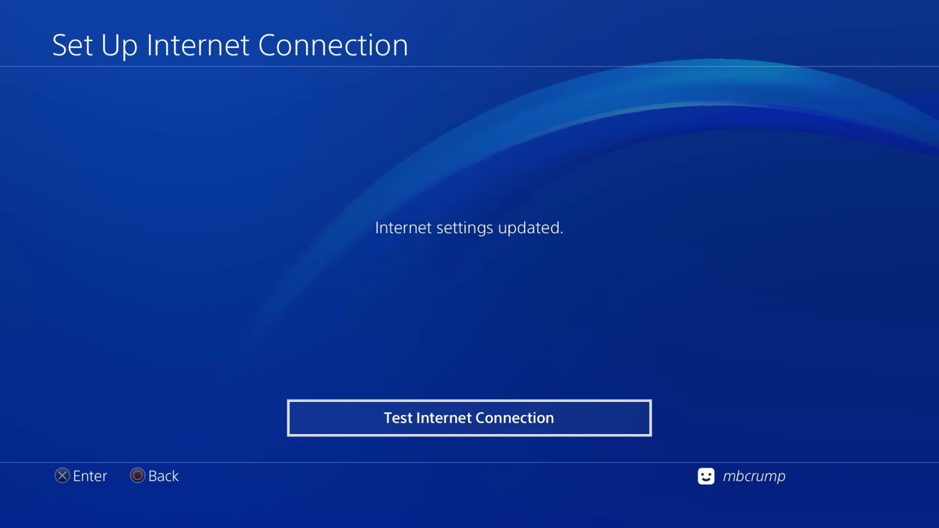
key("Escape")
key("Escape")
key("Escape")
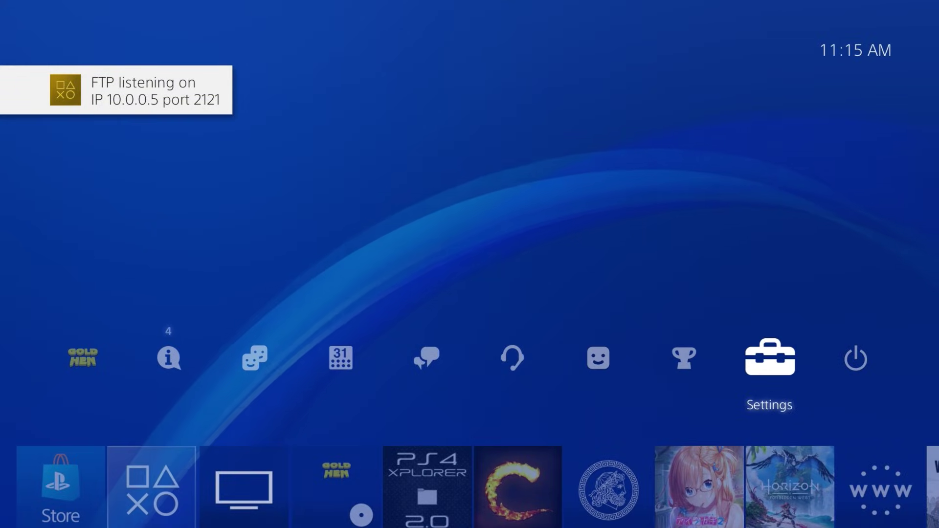
Launch PlayStation Vue from the TV & Video section of the home screen.
key("Down")
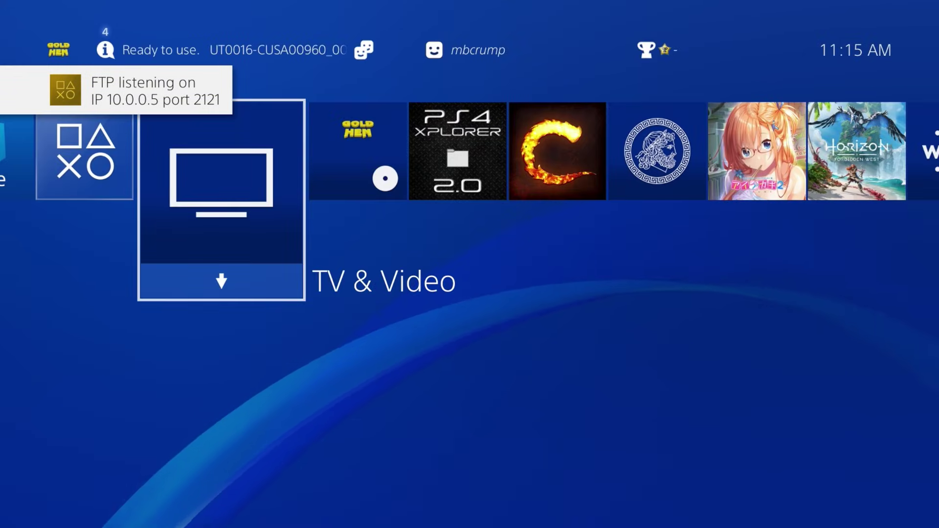
key("Down")
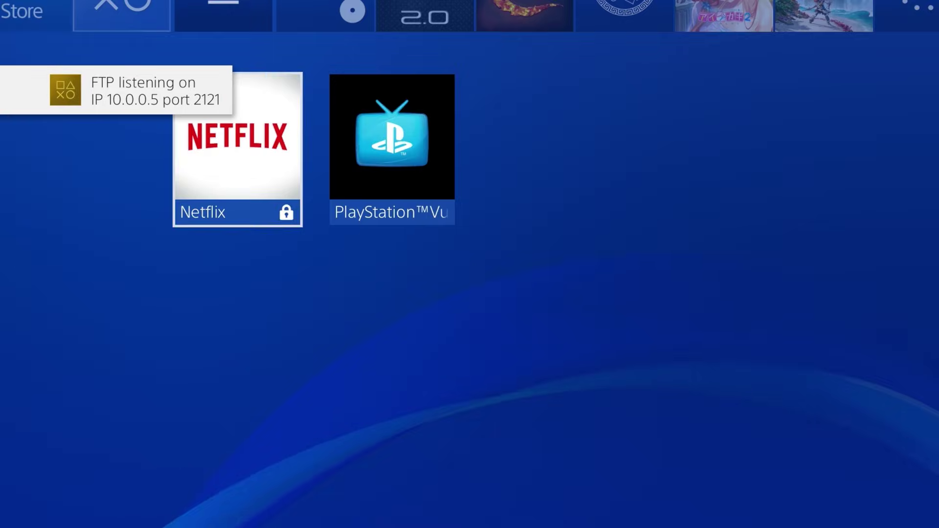
key("Right")
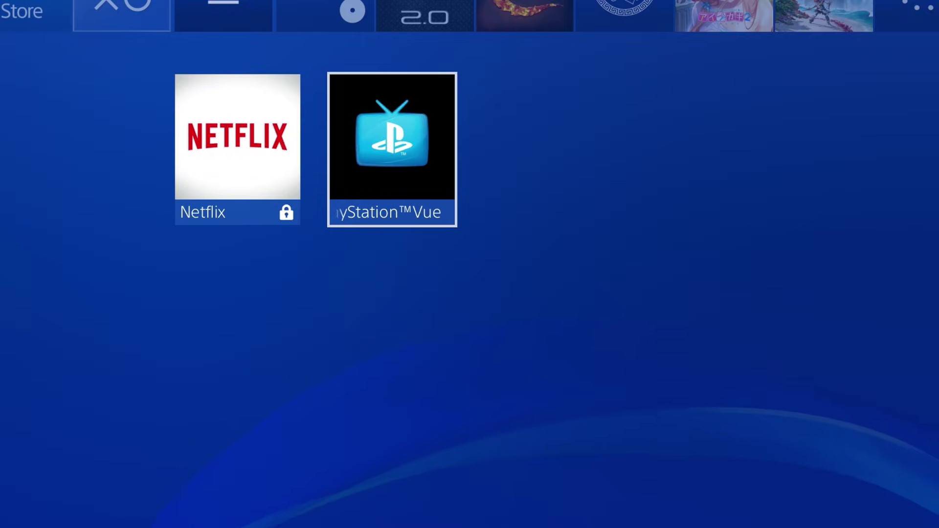
key("Return")
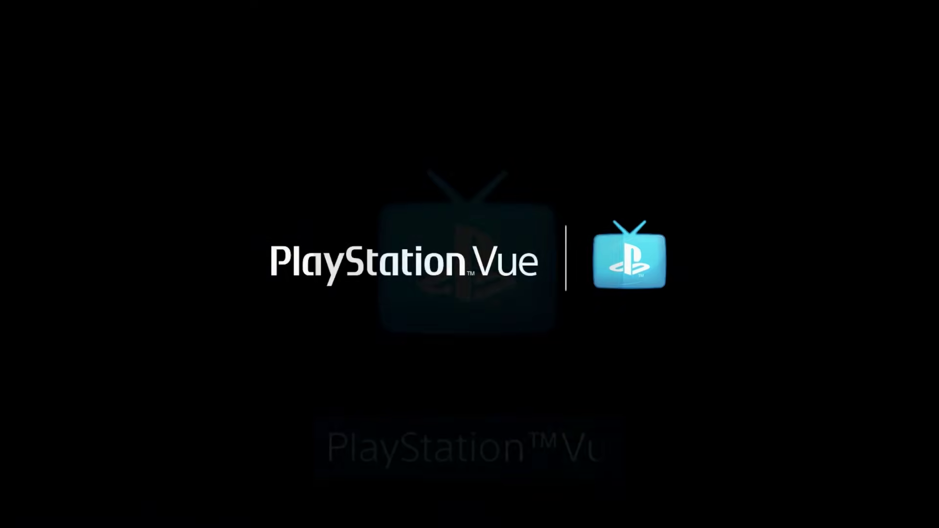